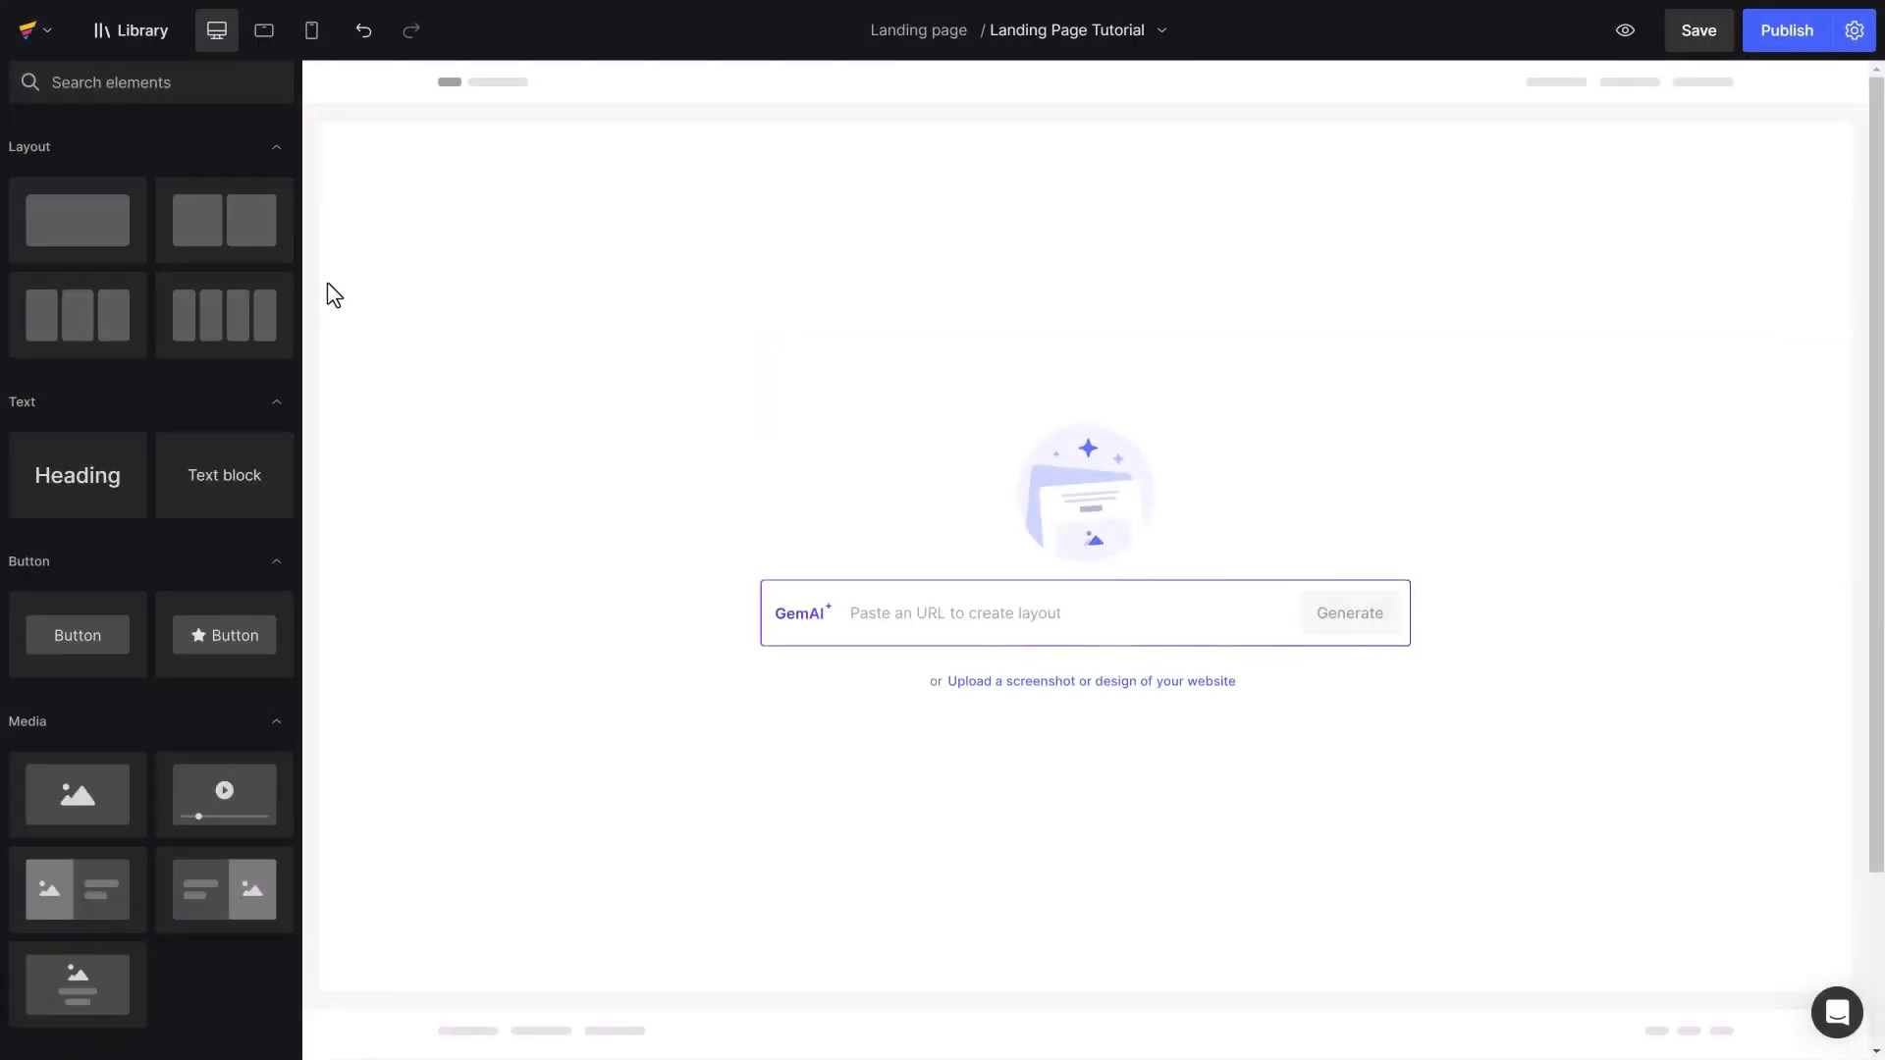
# Scroll the element sidebar and search the elements for 'Carousel'
pyautogui.moveTo(300, 229); pyautogui.dragTo(285, 417)
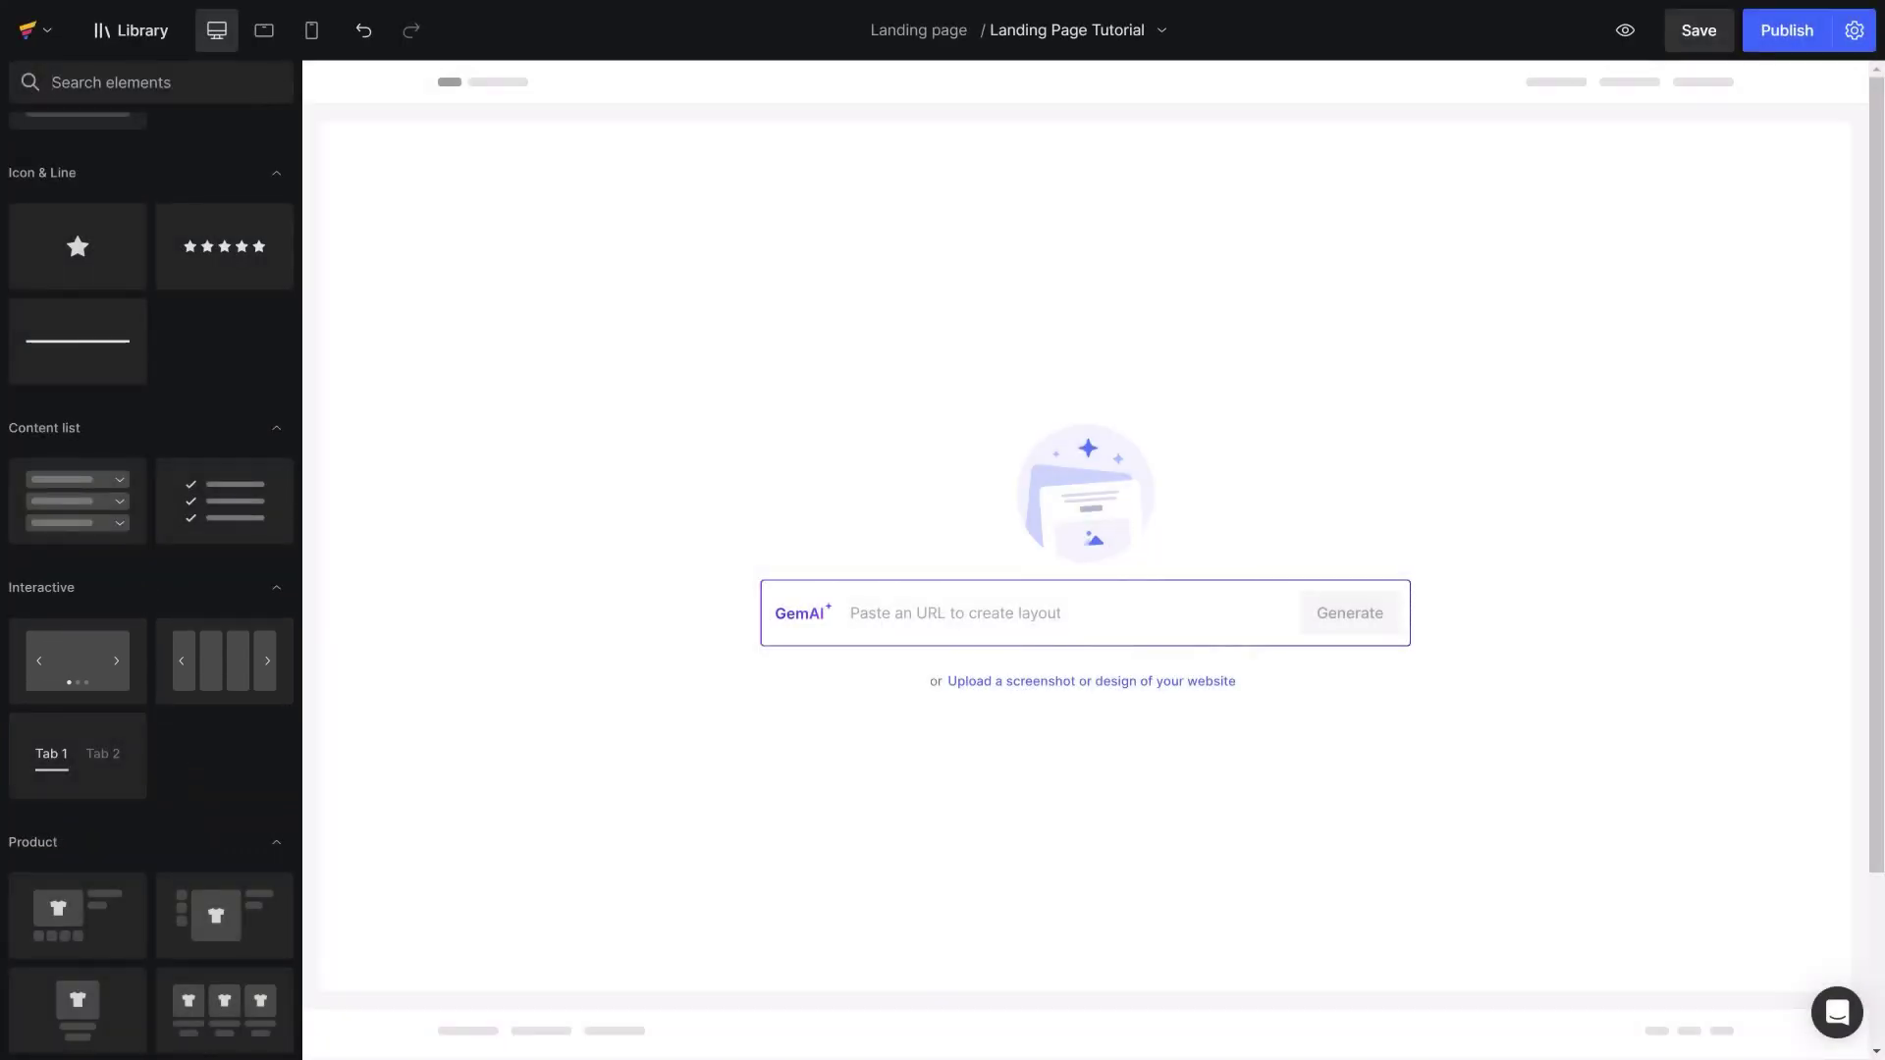
pyautogui.click(268, 91)
pyautogui.write('Cả')
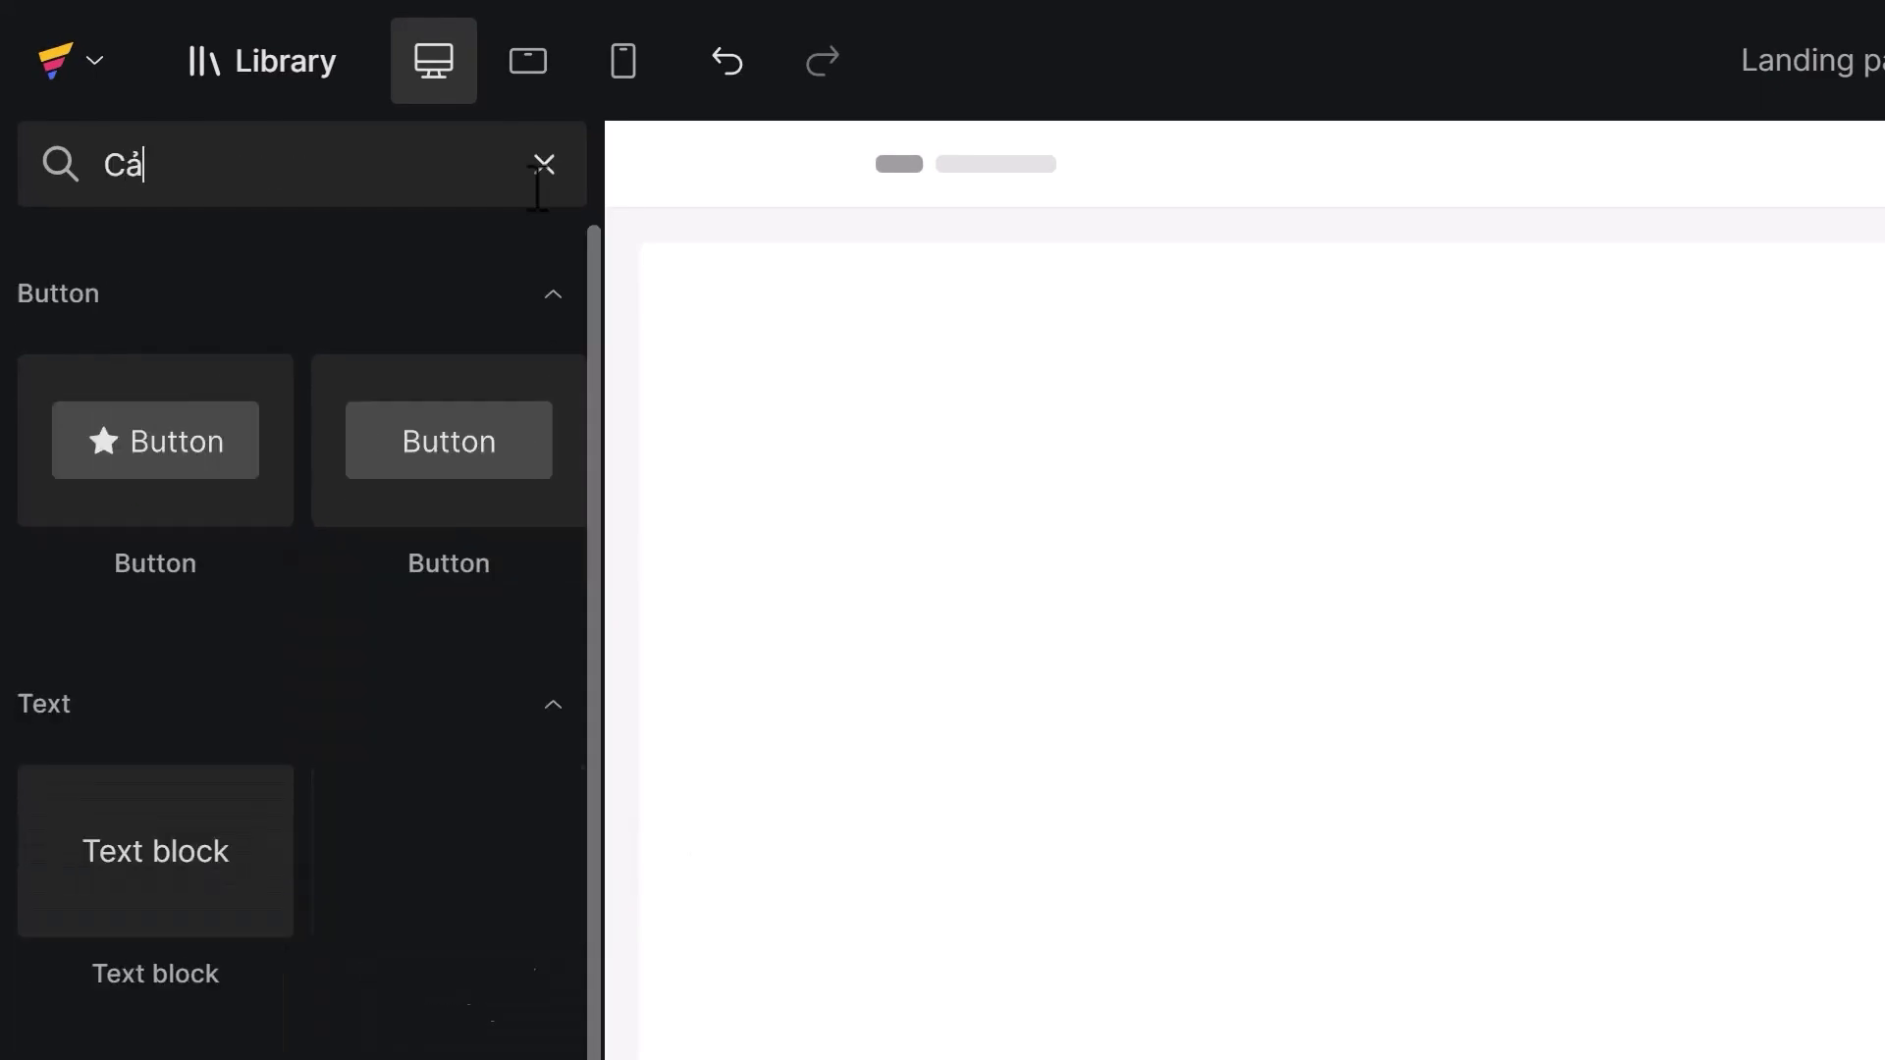
pyautogui.write('ousel')
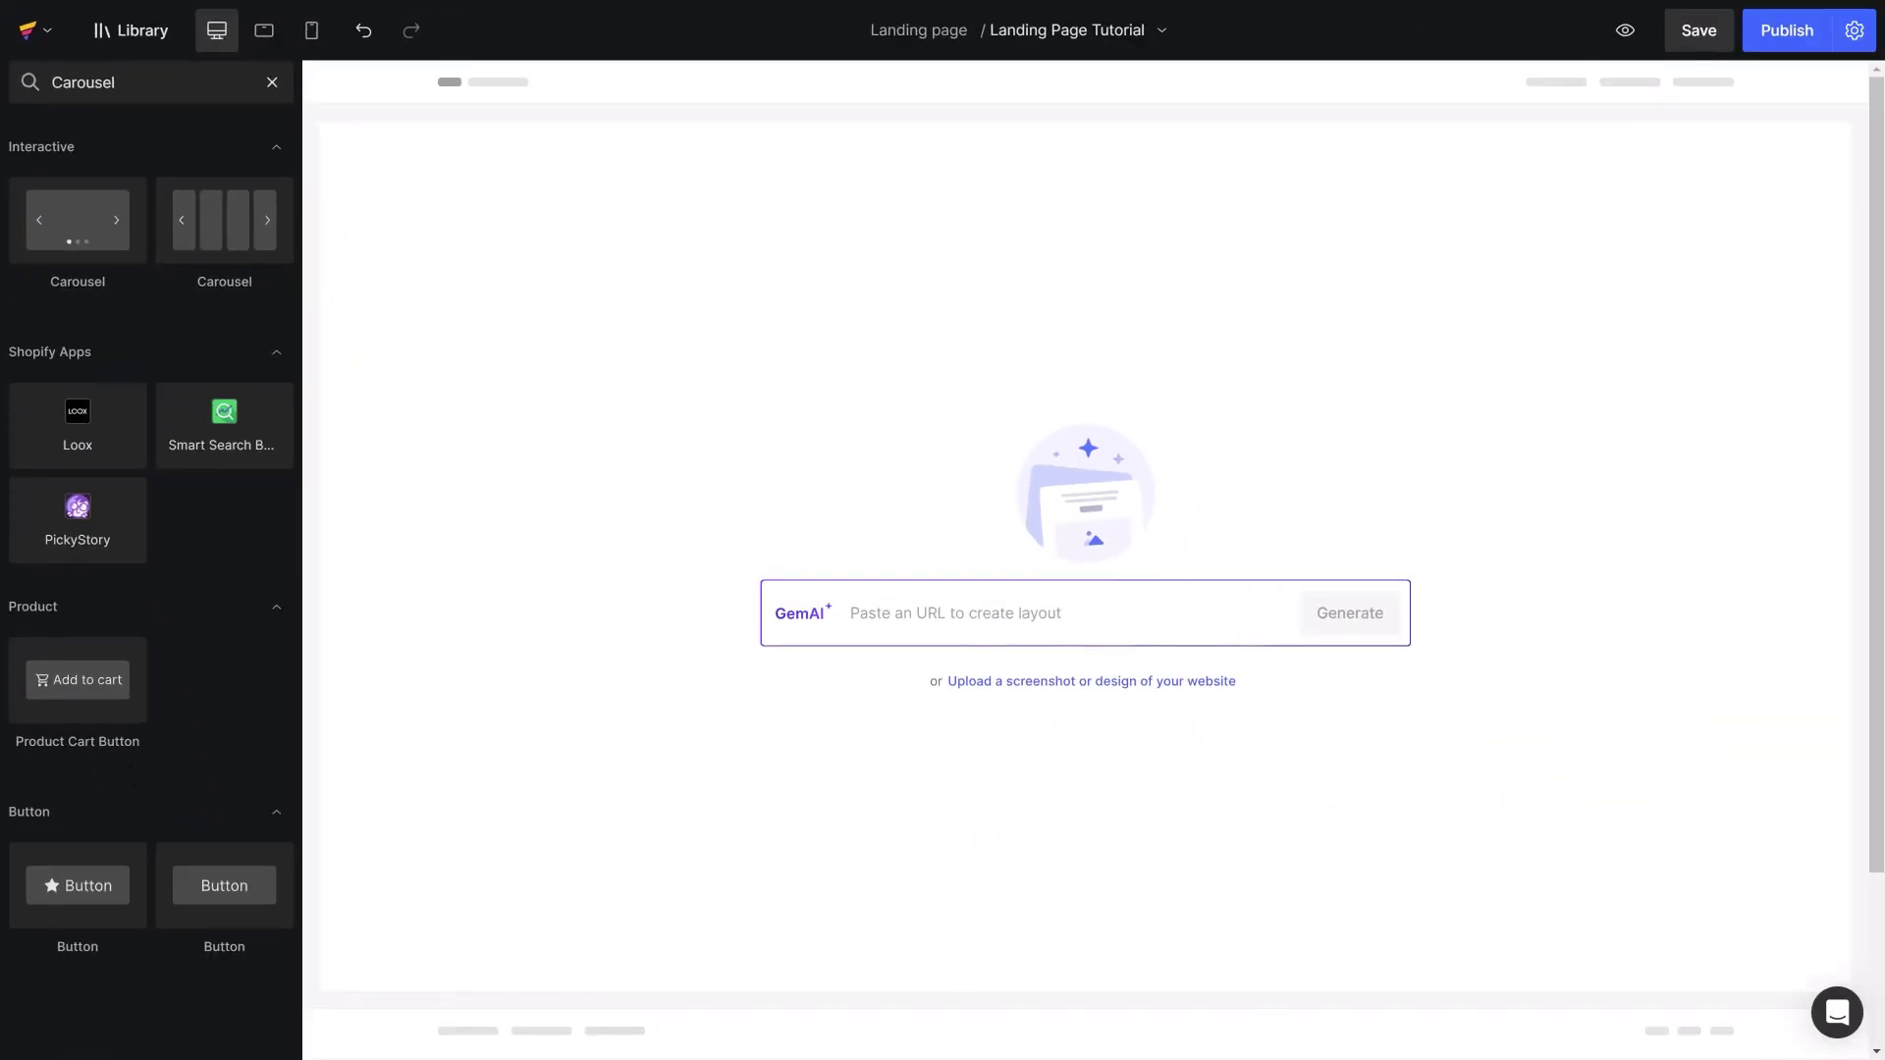
# Place a two-slide Carousel on the empty page and preview both slides
pyautogui.moveTo(92, 227); pyautogui.dragTo(735, 309)
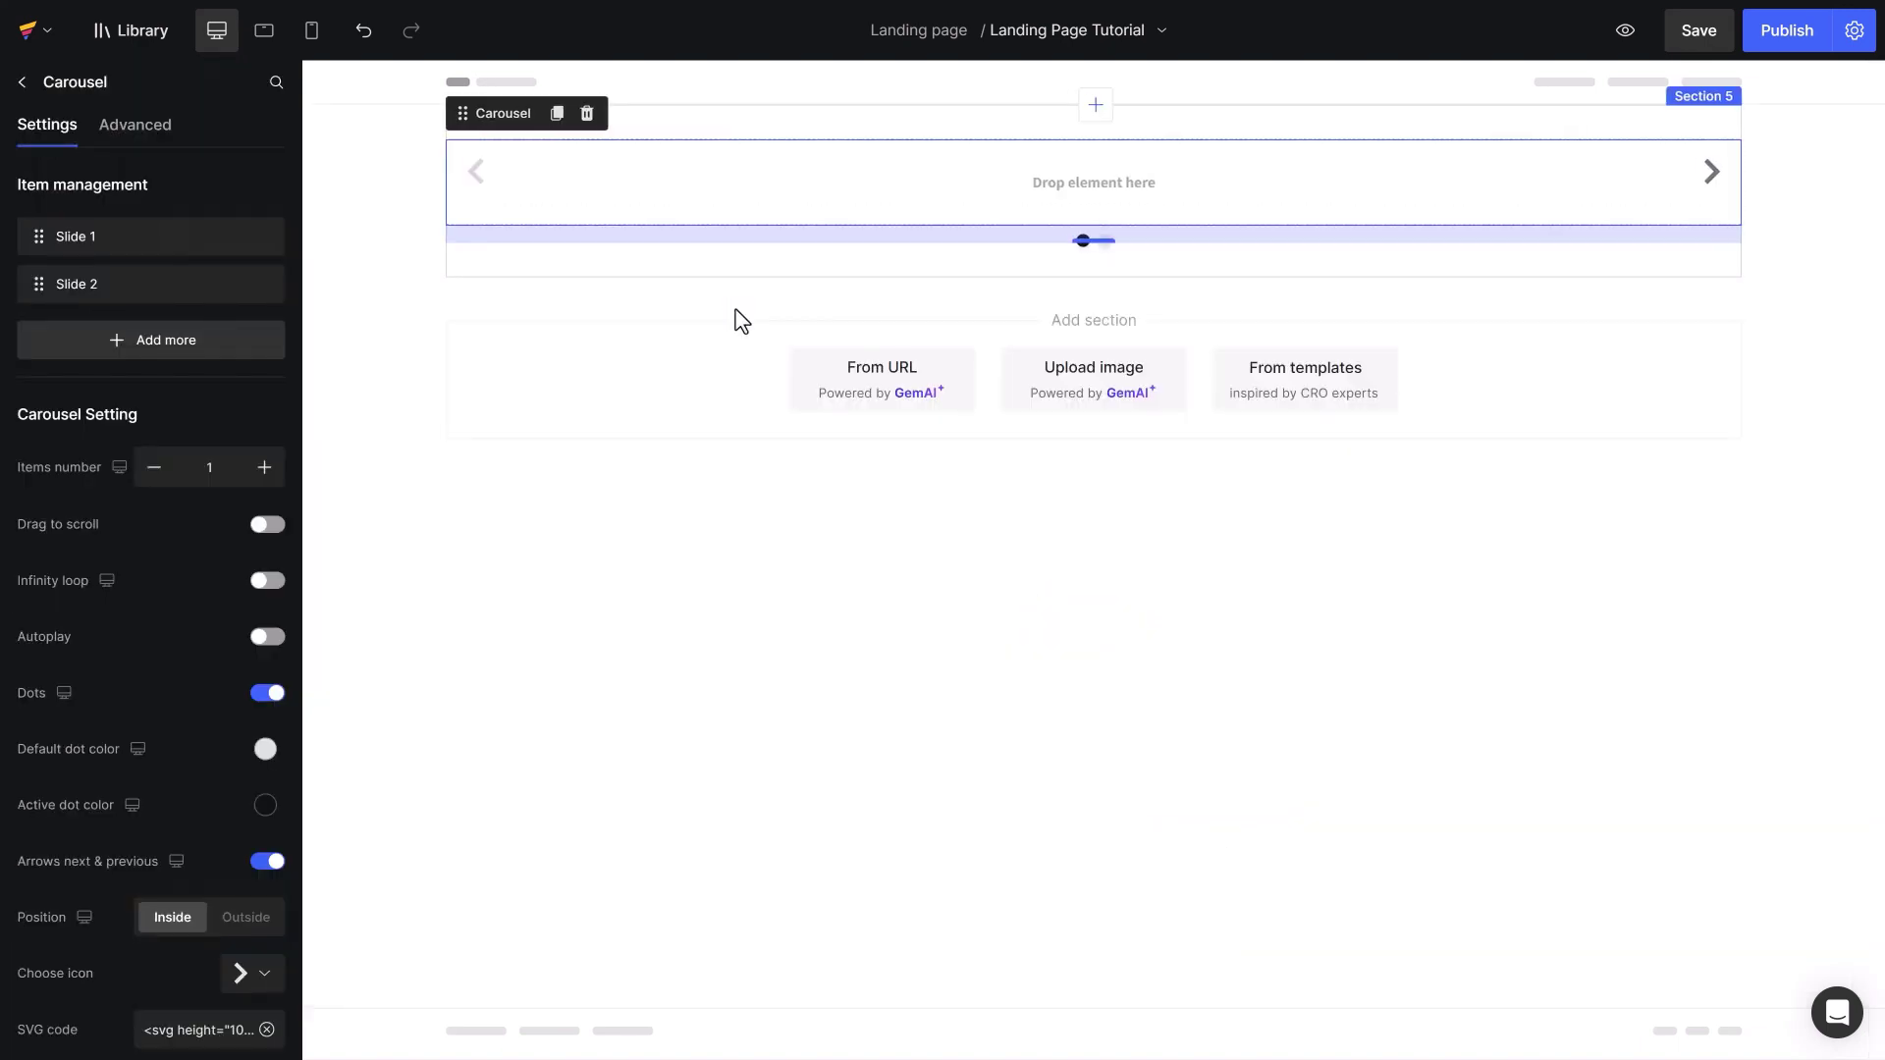
pyautogui.click(1716, 185)
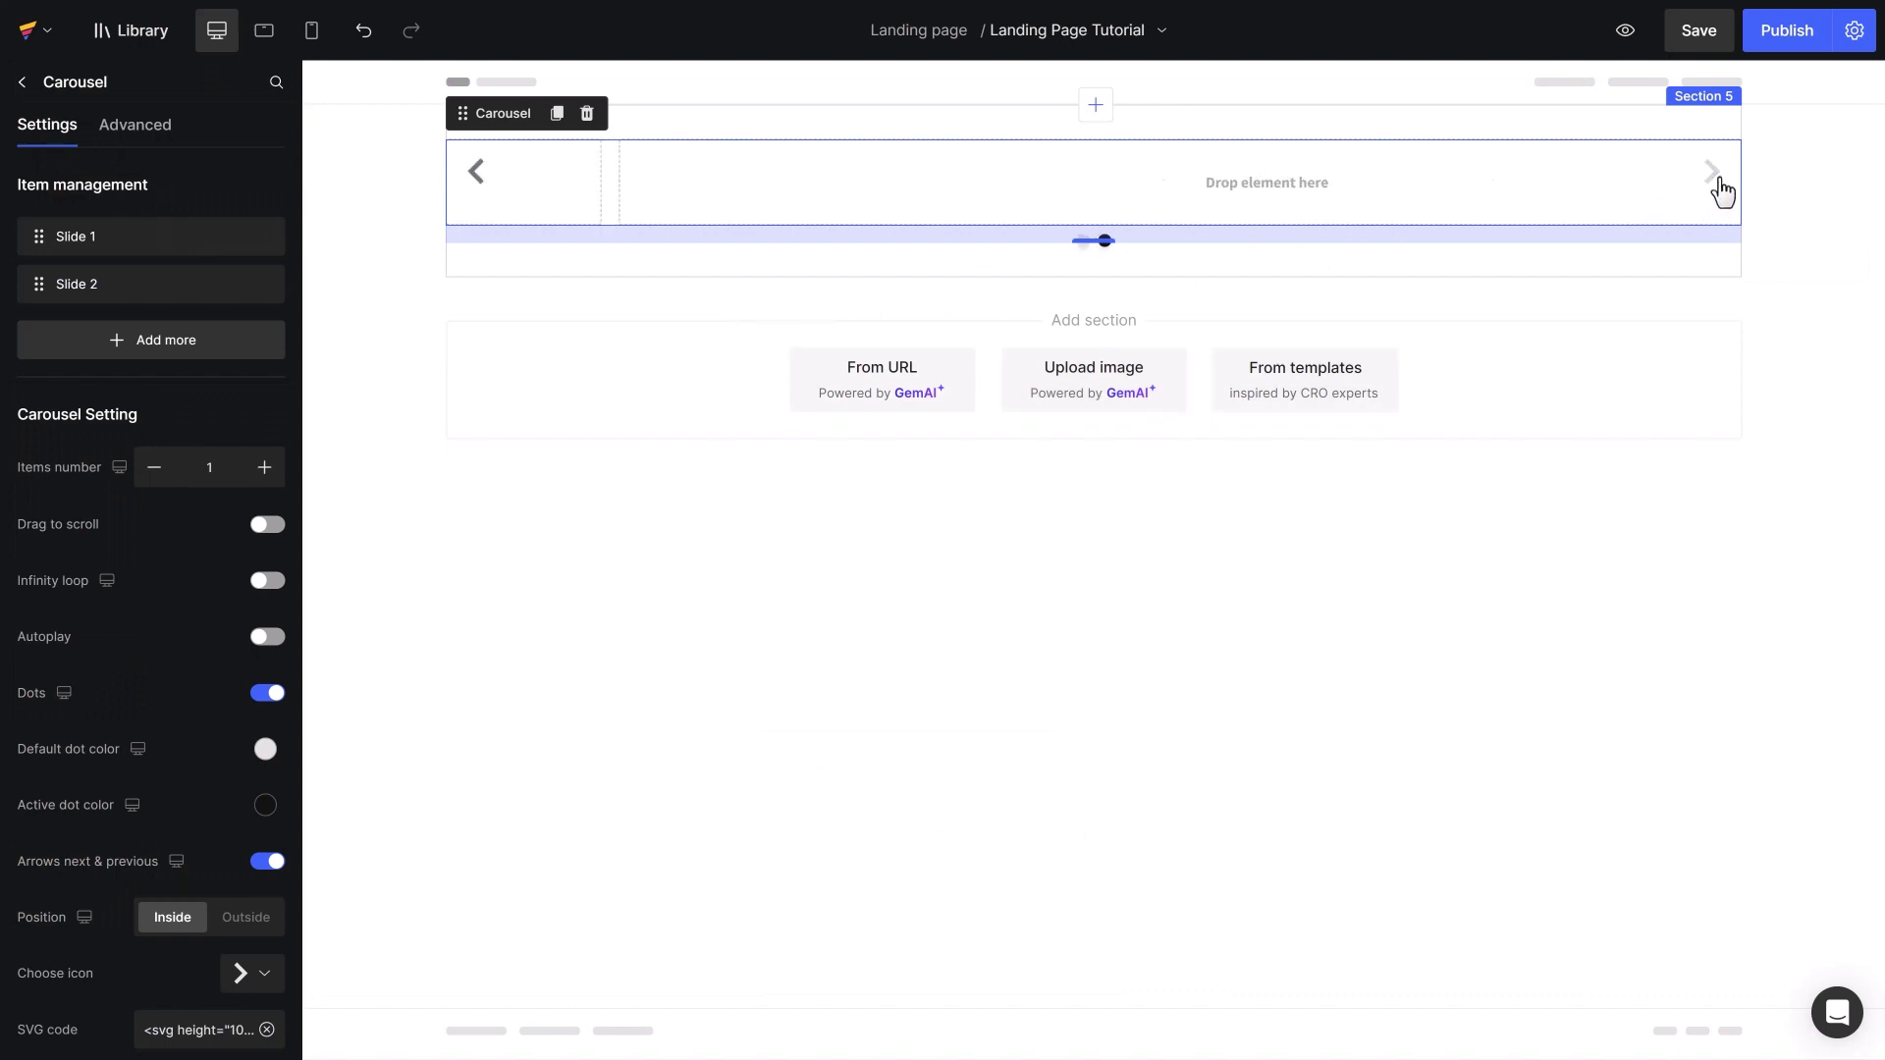
pyautogui.click(480, 187)
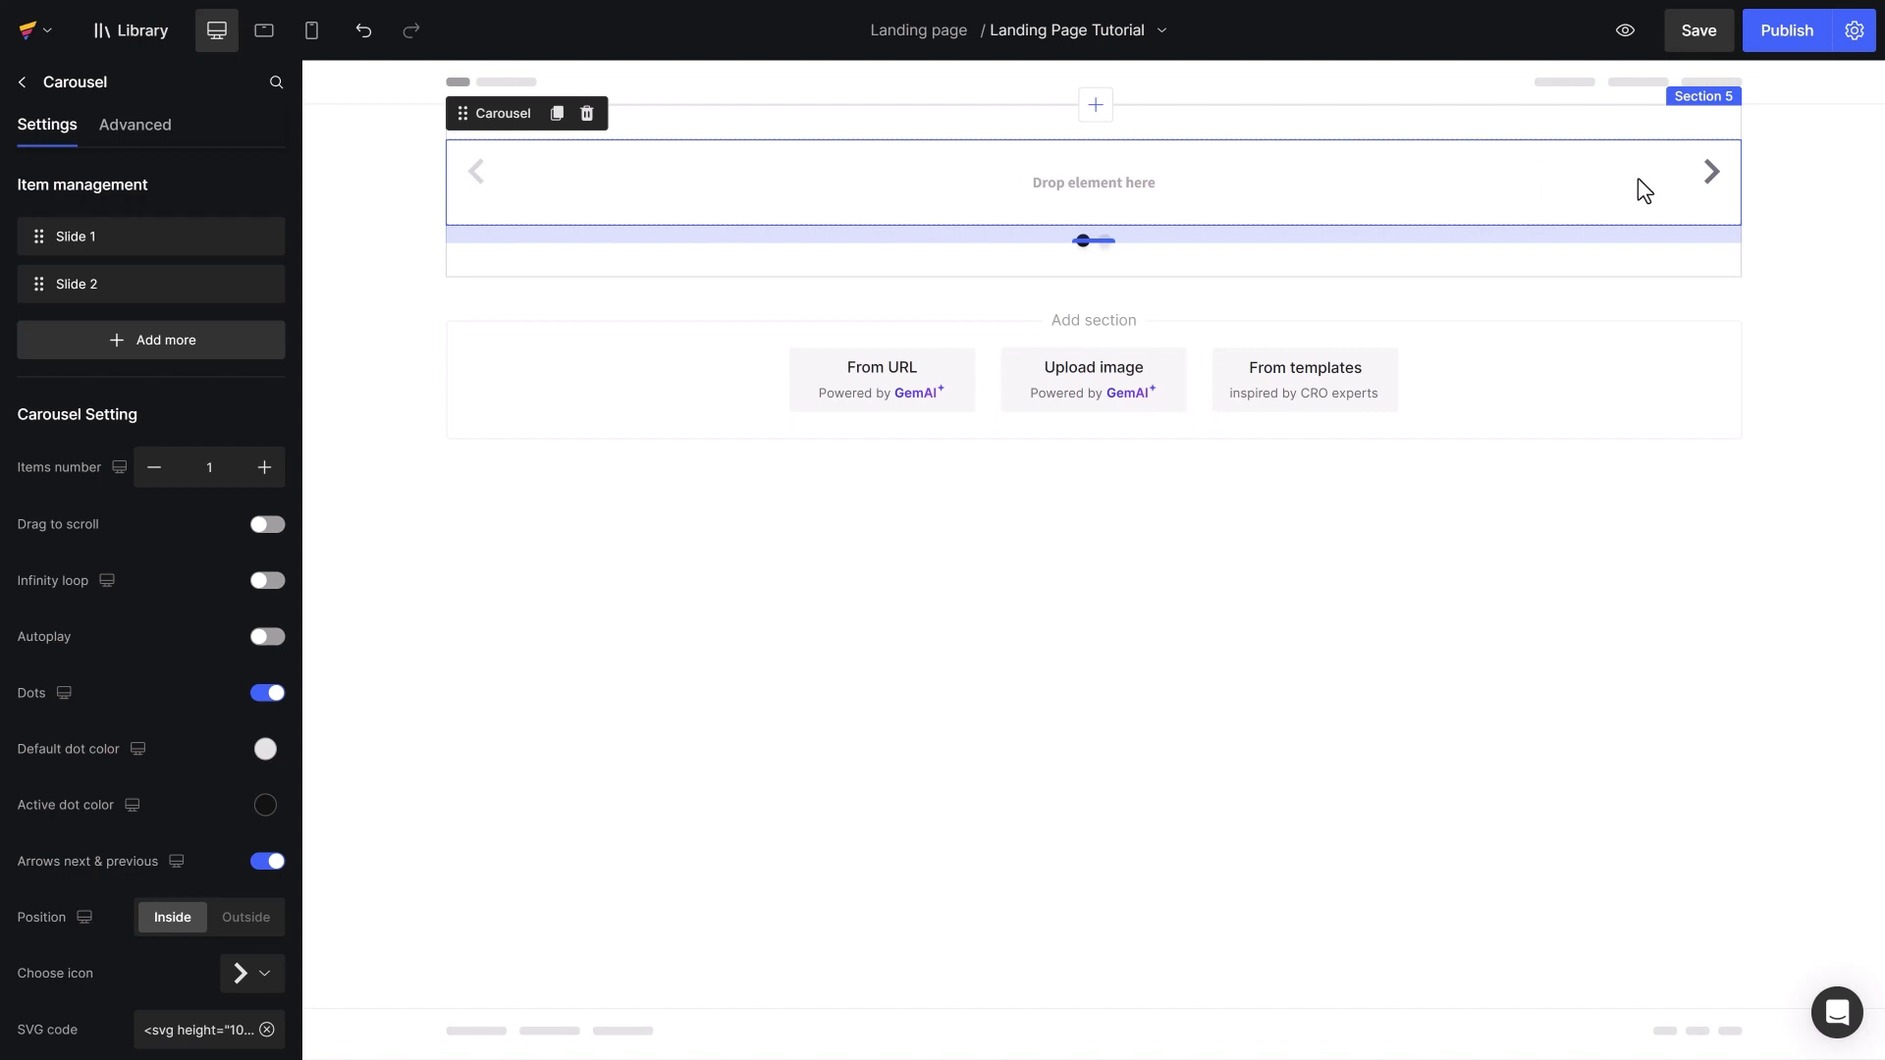
# Make Section 5 full width and clear the element search
pyautogui.click(1702, 98)
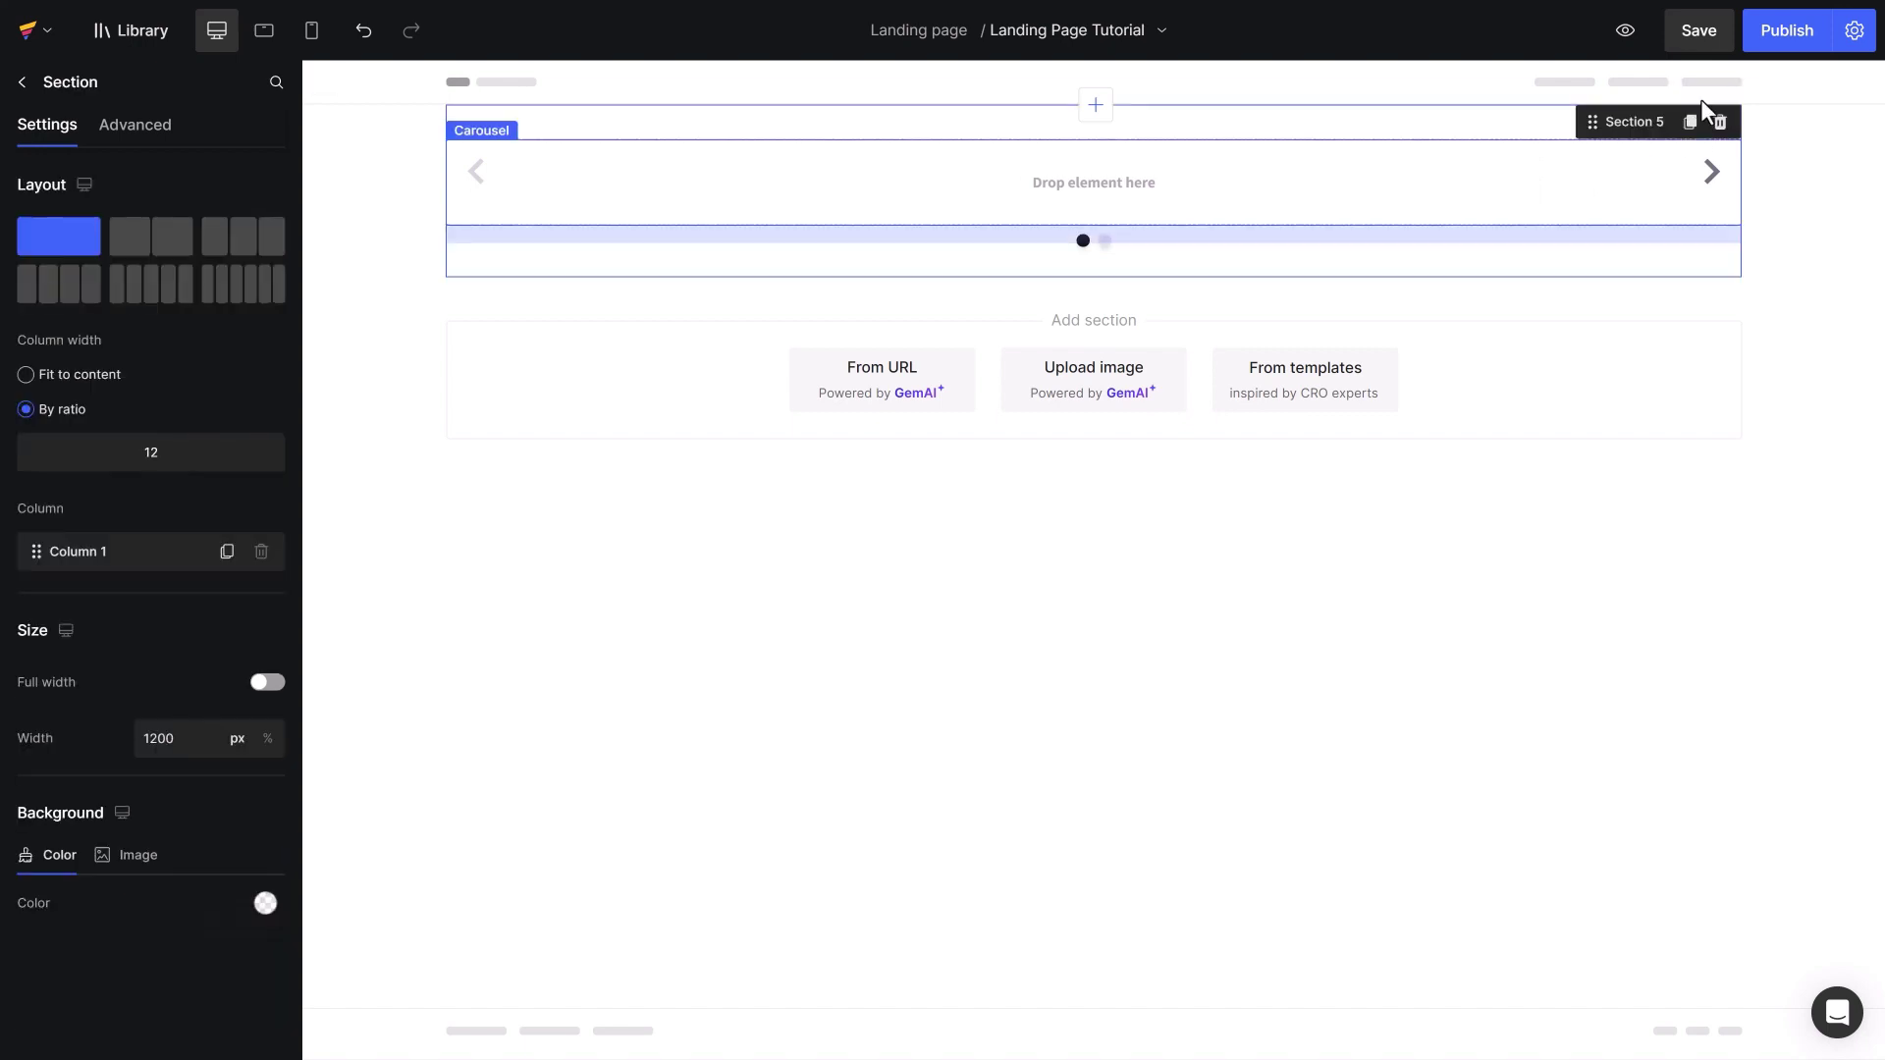
pyautogui.click(268, 683)
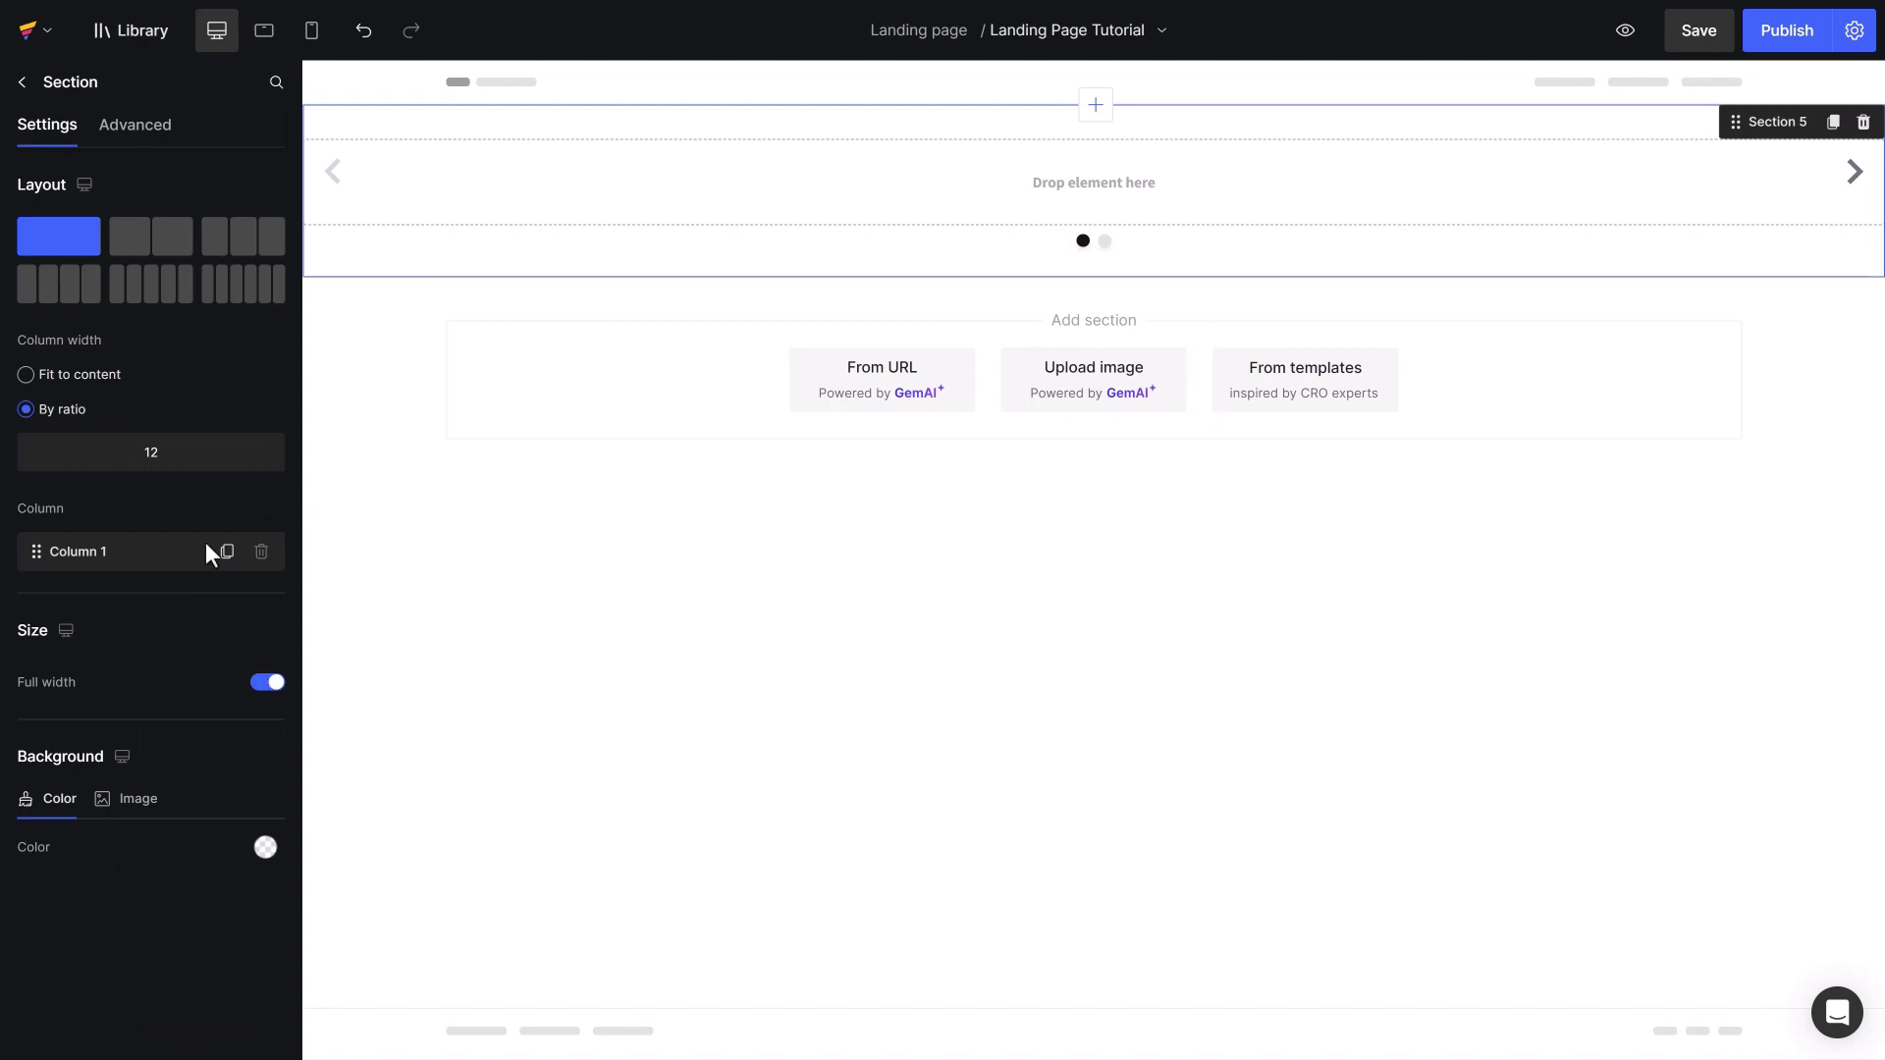
pyautogui.click(21, 82)
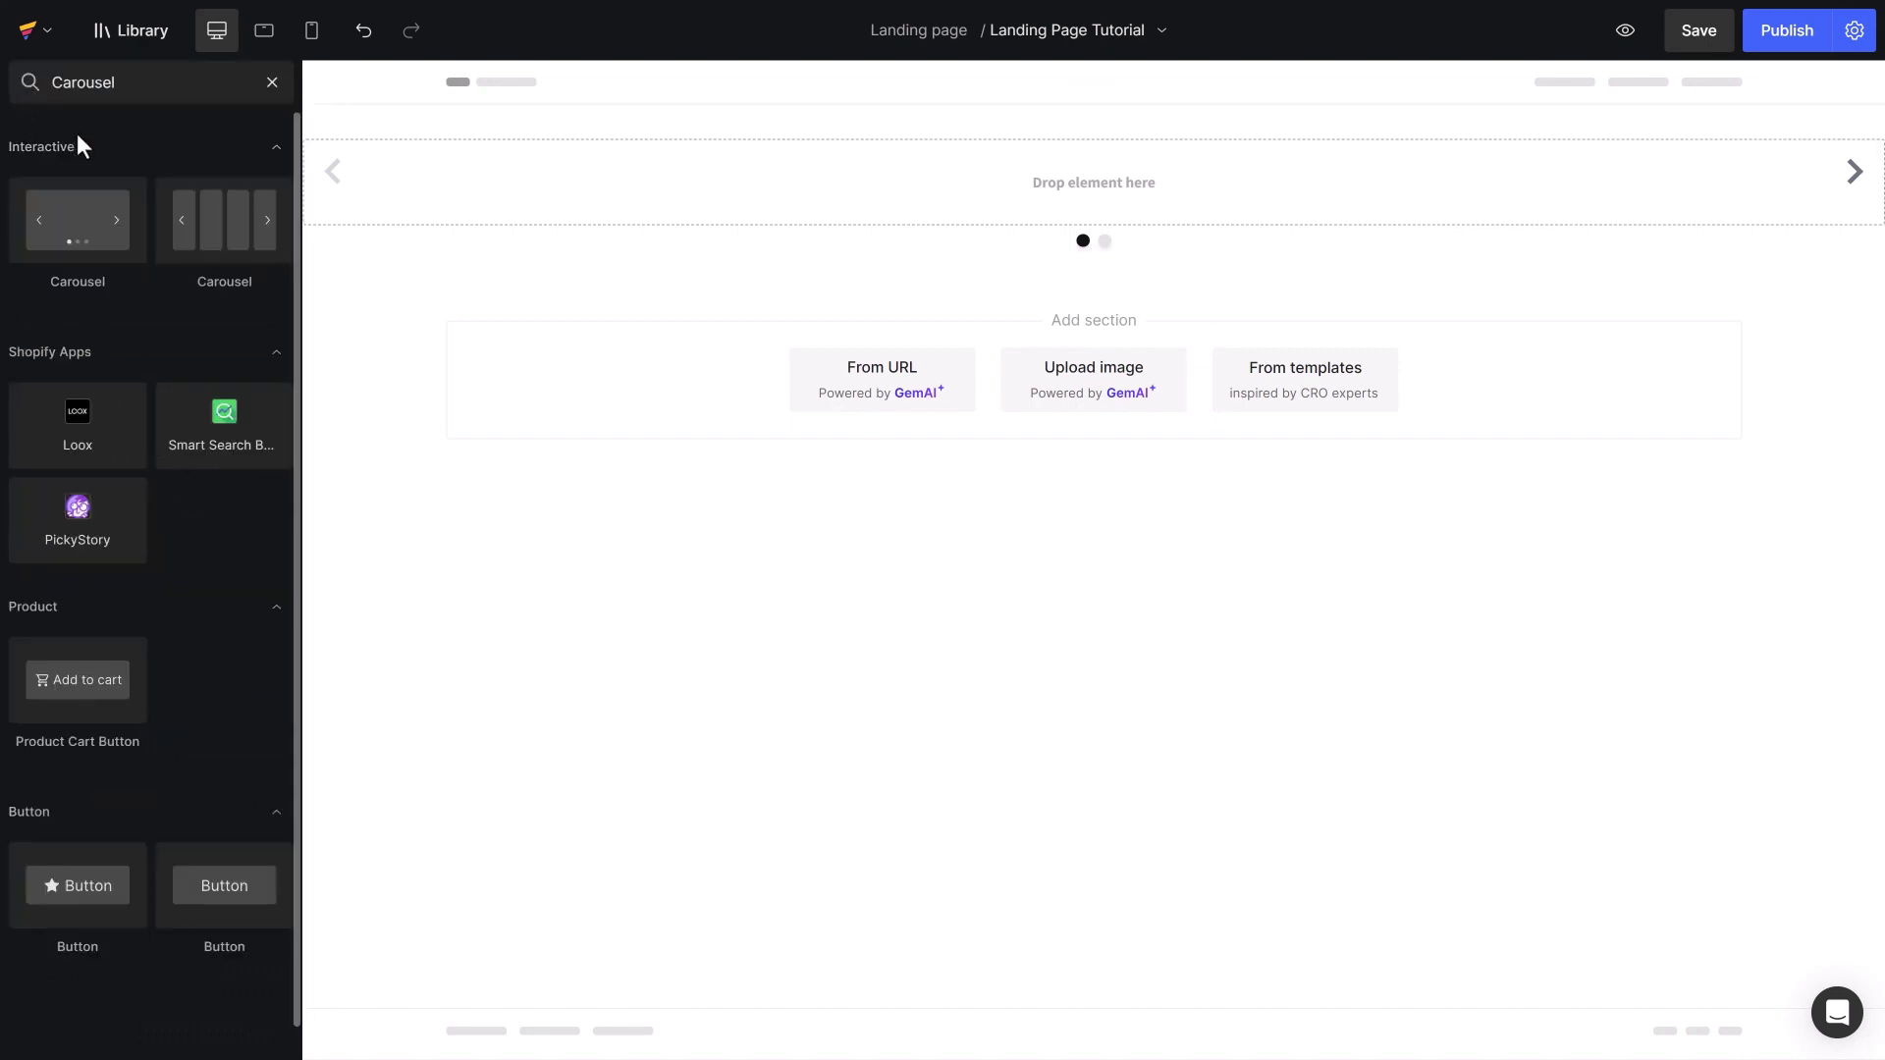
pyautogui.click(272, 83)
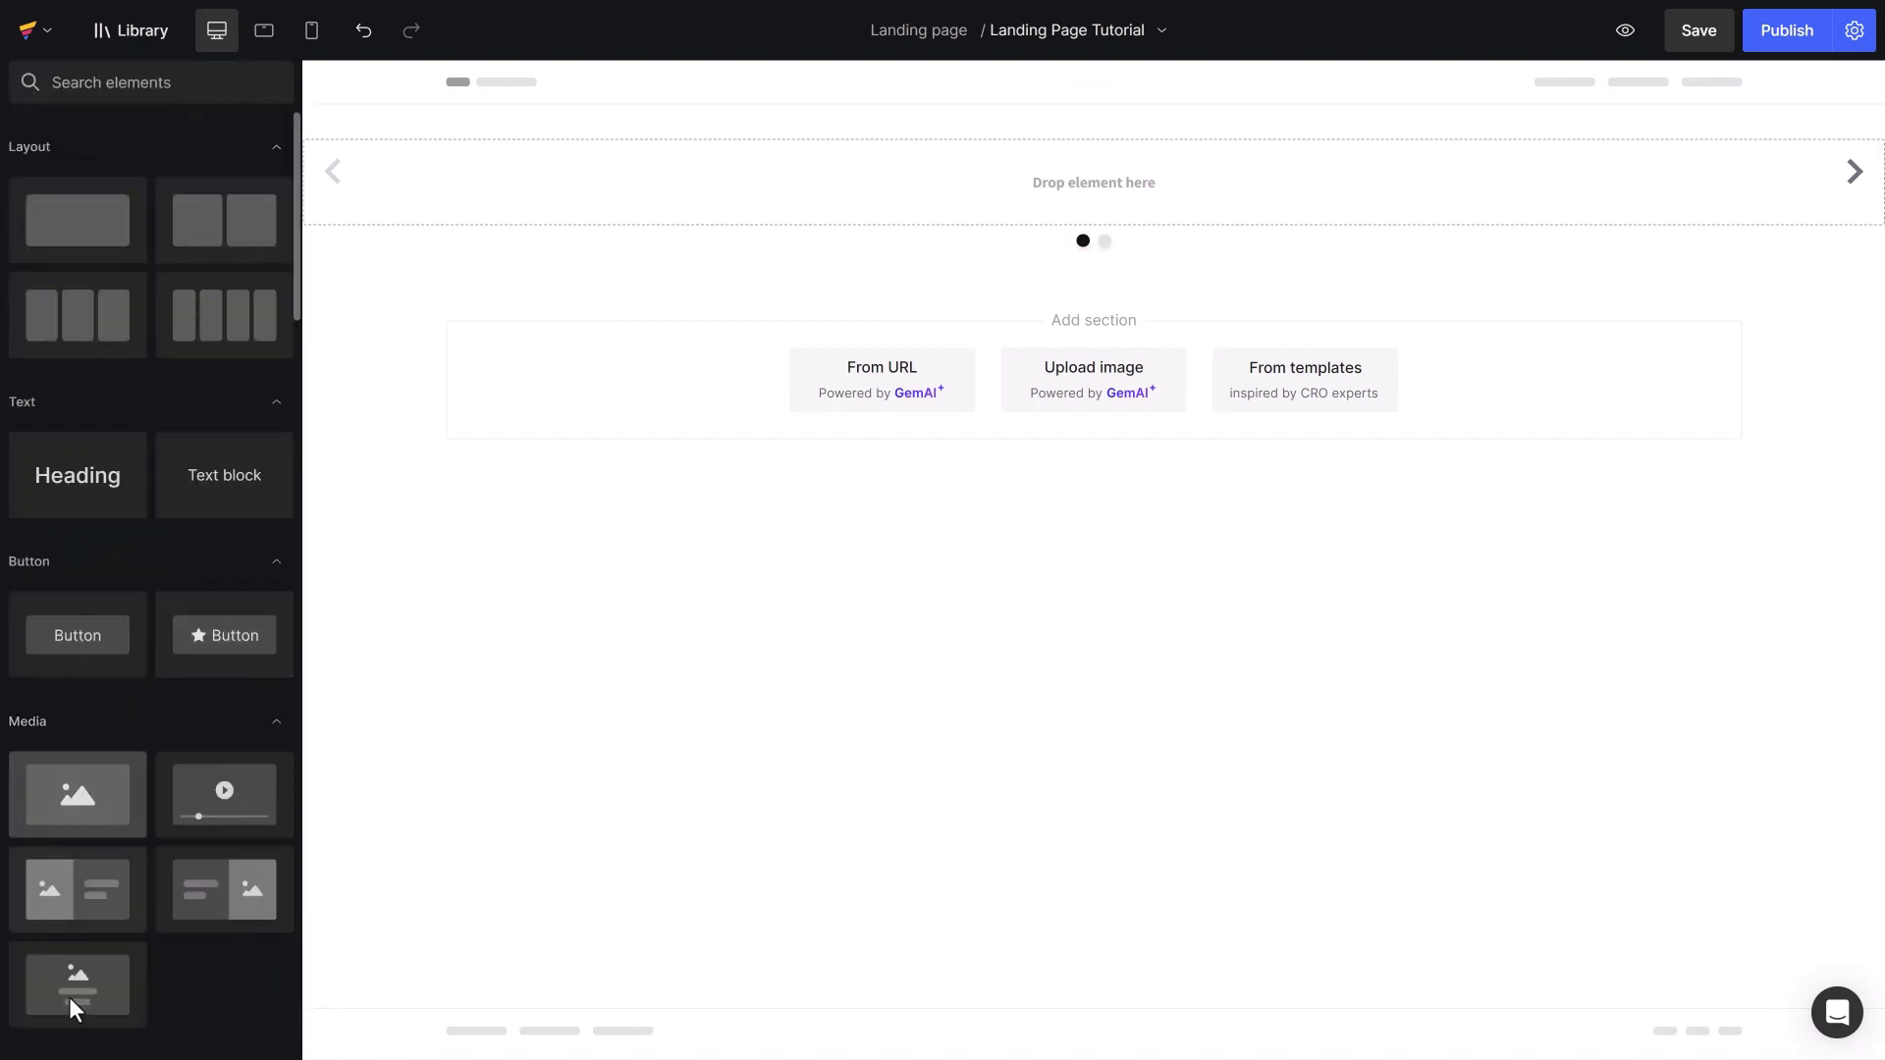
# Add a Hero Banner to the carousel slide with Photo1 as its background
pyautogui.moveTo(67, 1011); pyautogui.dragTo(888, 205)
pyautogui.moveTo(253, 783)
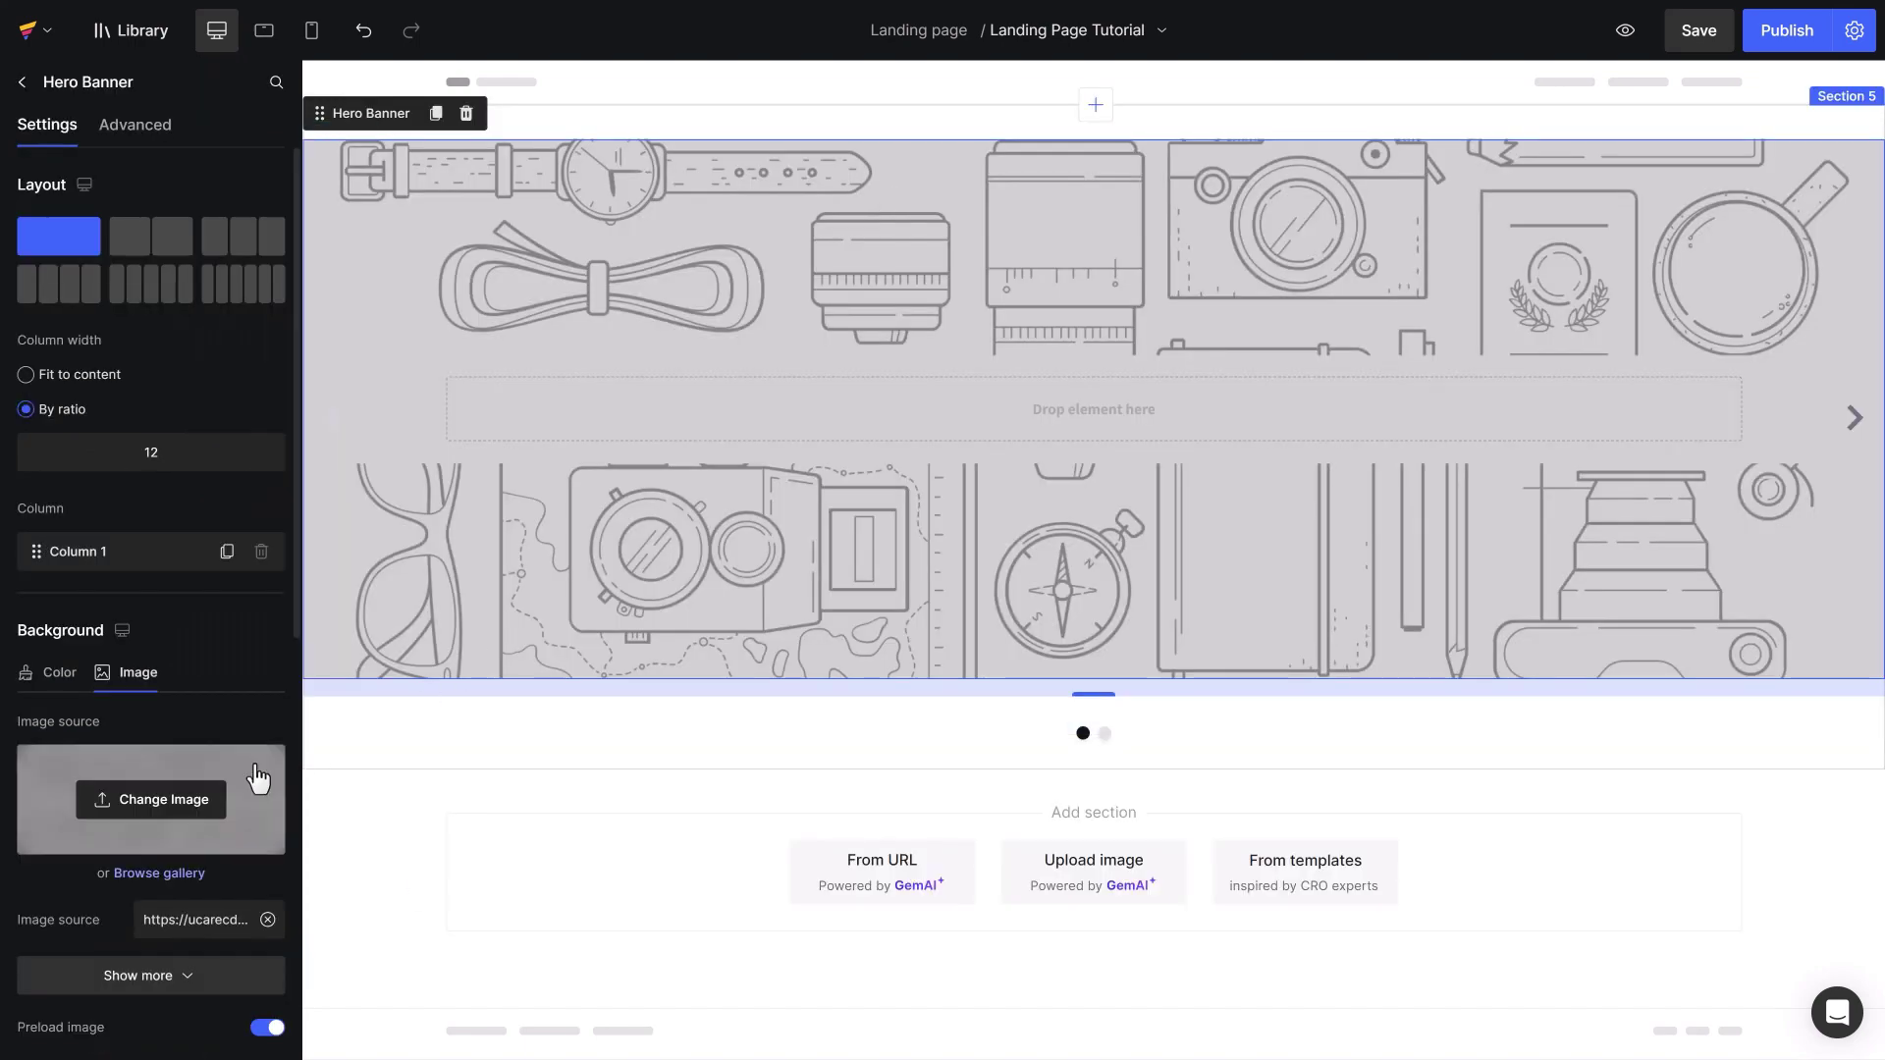
pyautogui.click(165, 799)
pyautogui.click(262, 192)
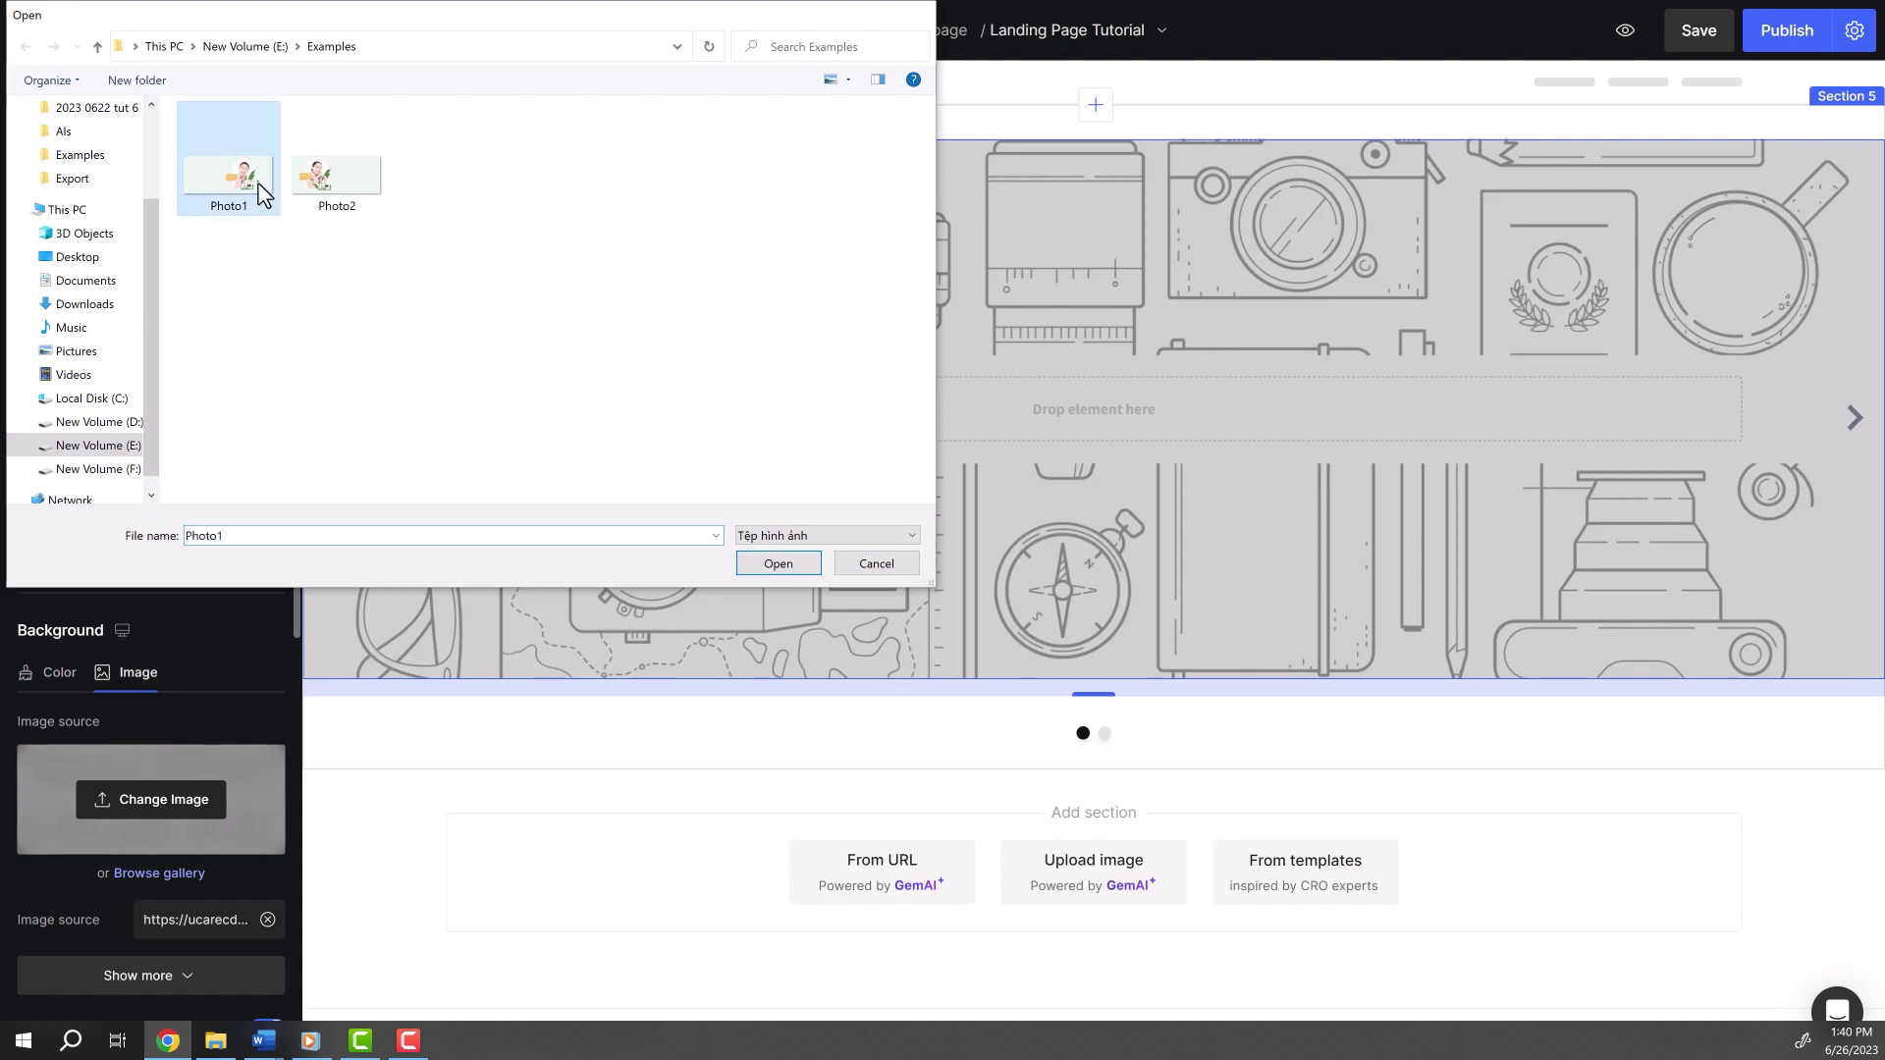
pyautogui.doubleClick(261, 192)
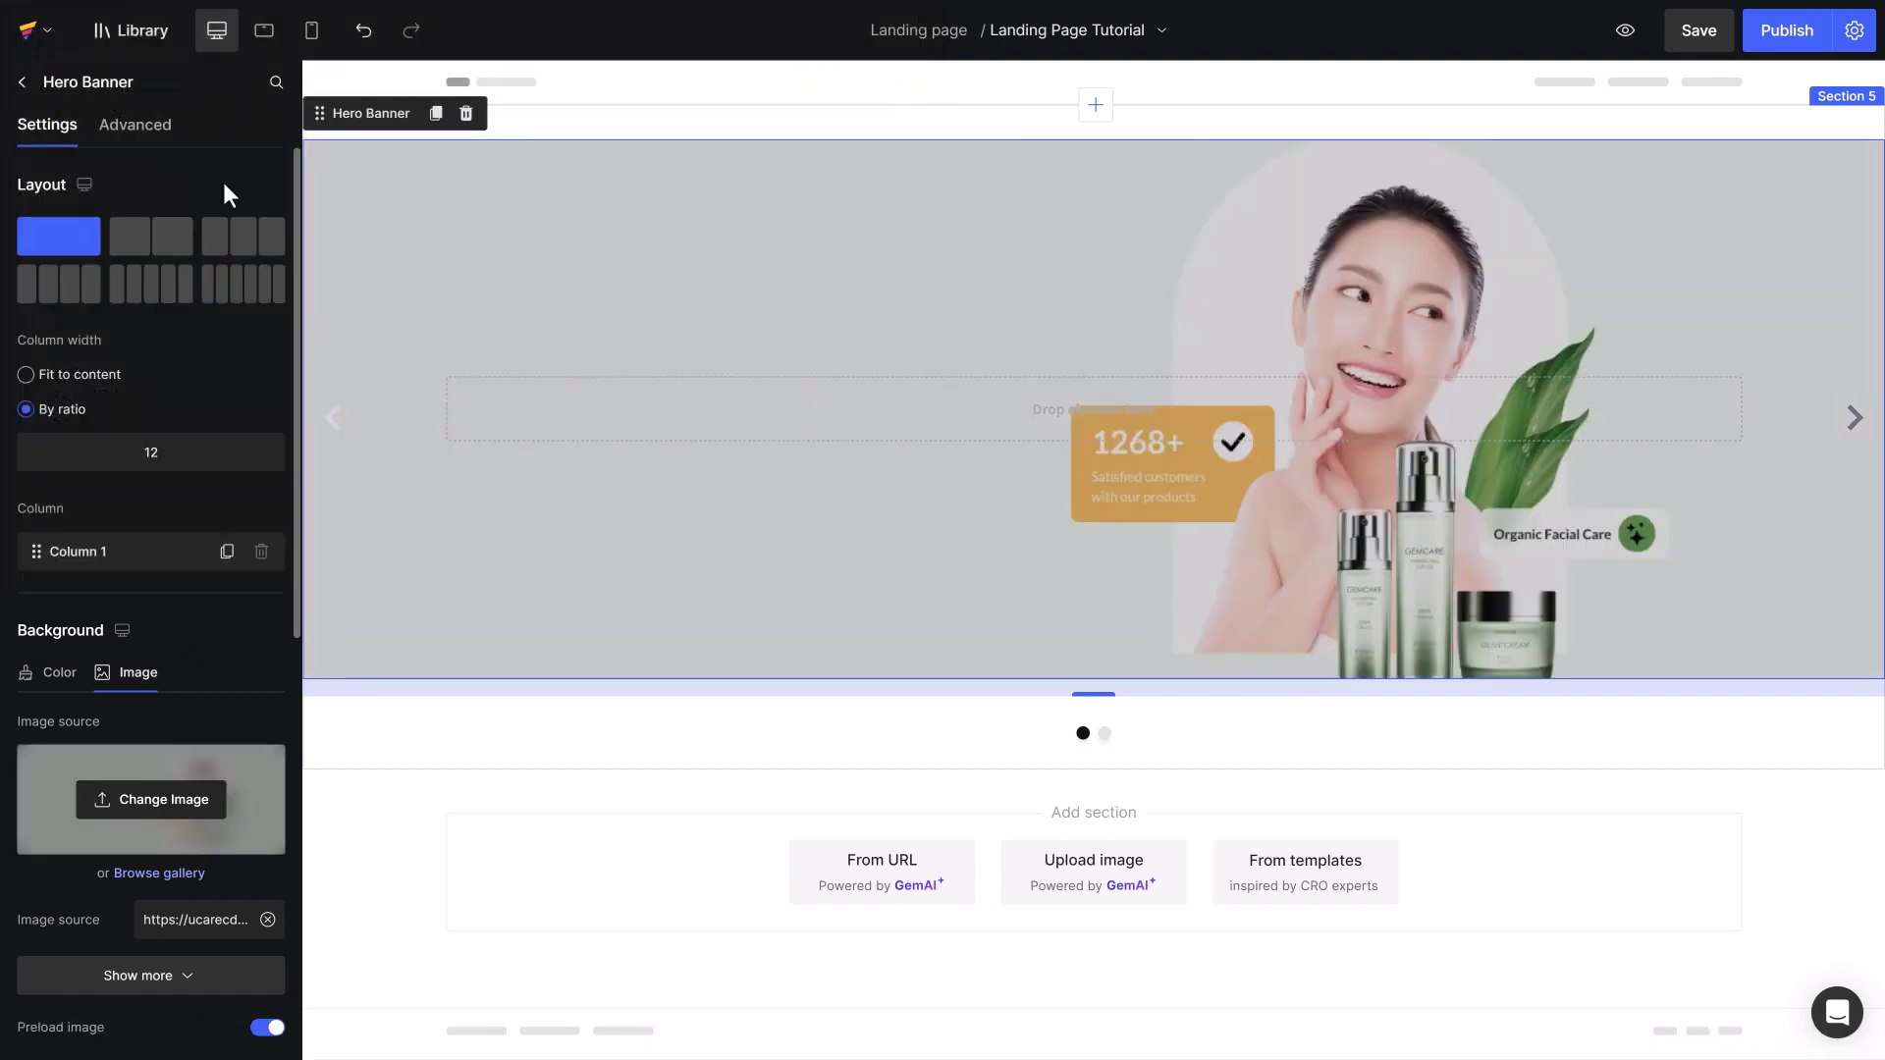
# Enable Fit height to content for the hero banner
pyautogui.moveTo(294, 353); pyautogui.dragTo(302, 555)
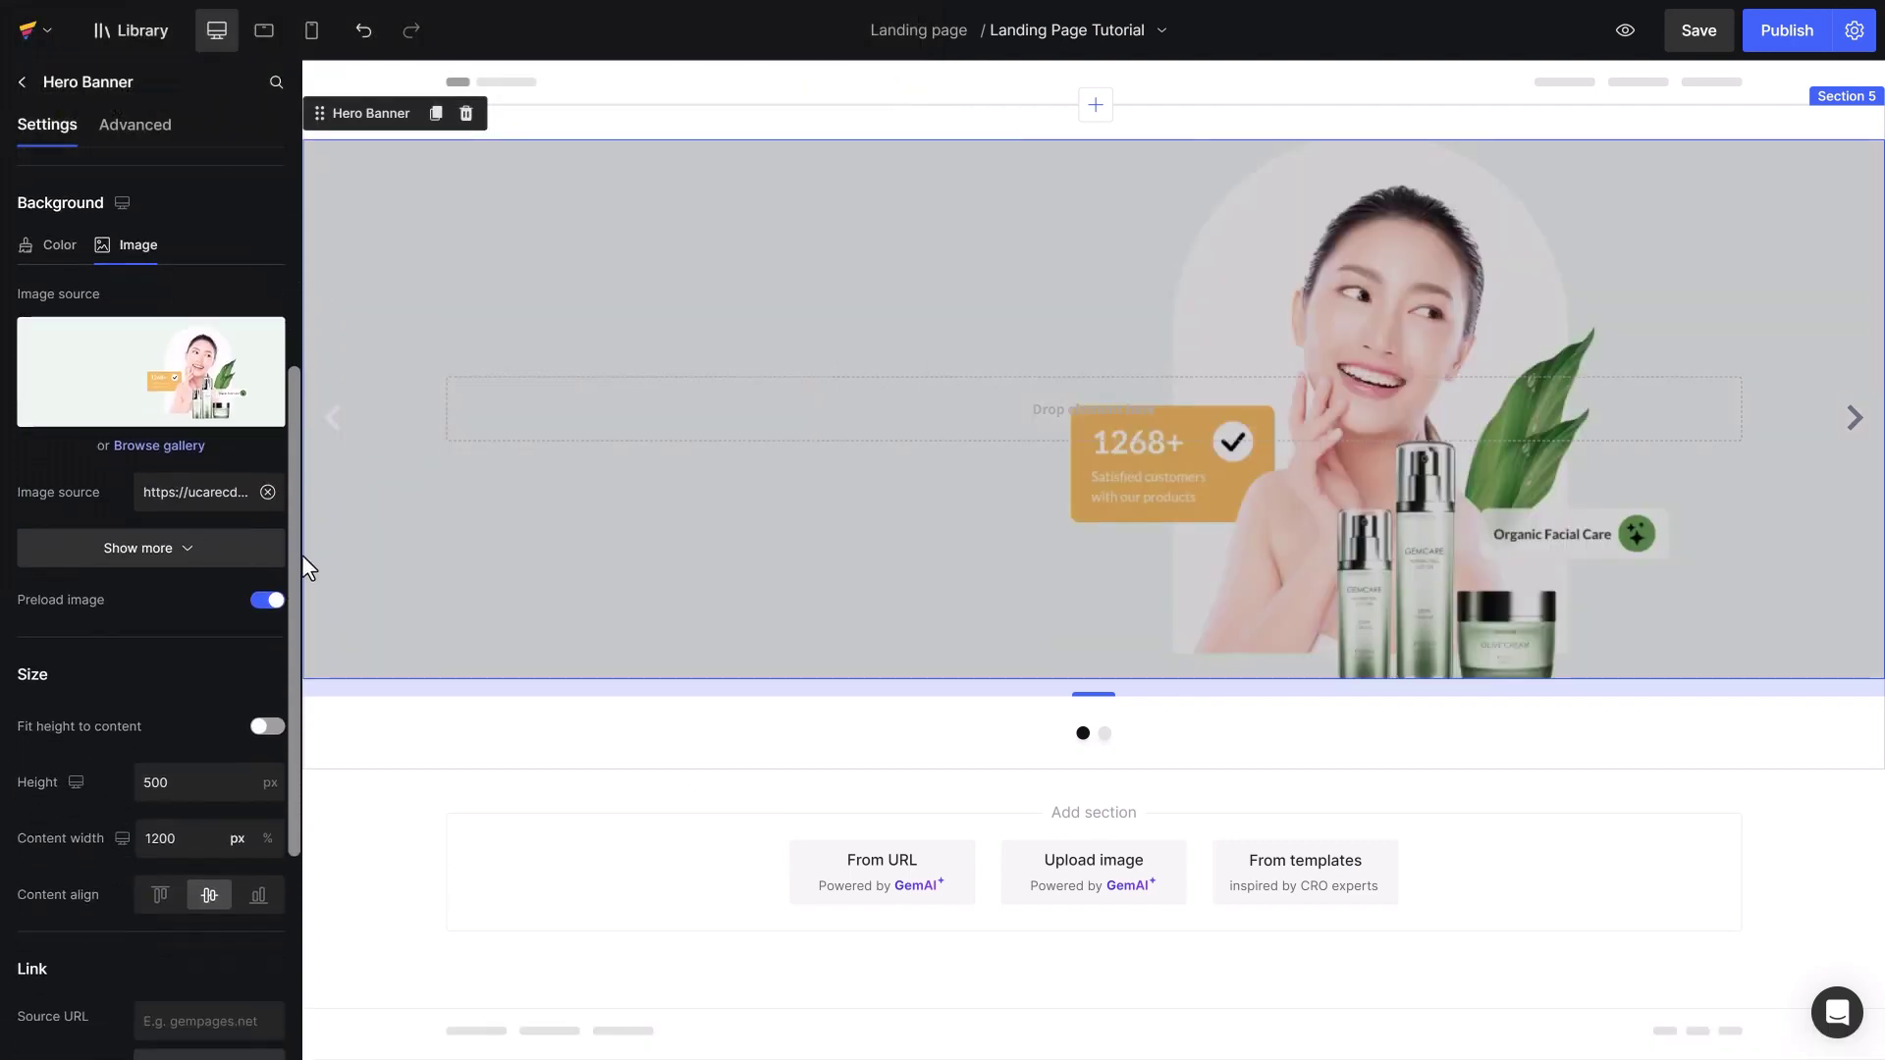
pyautogui.click(270, 728)
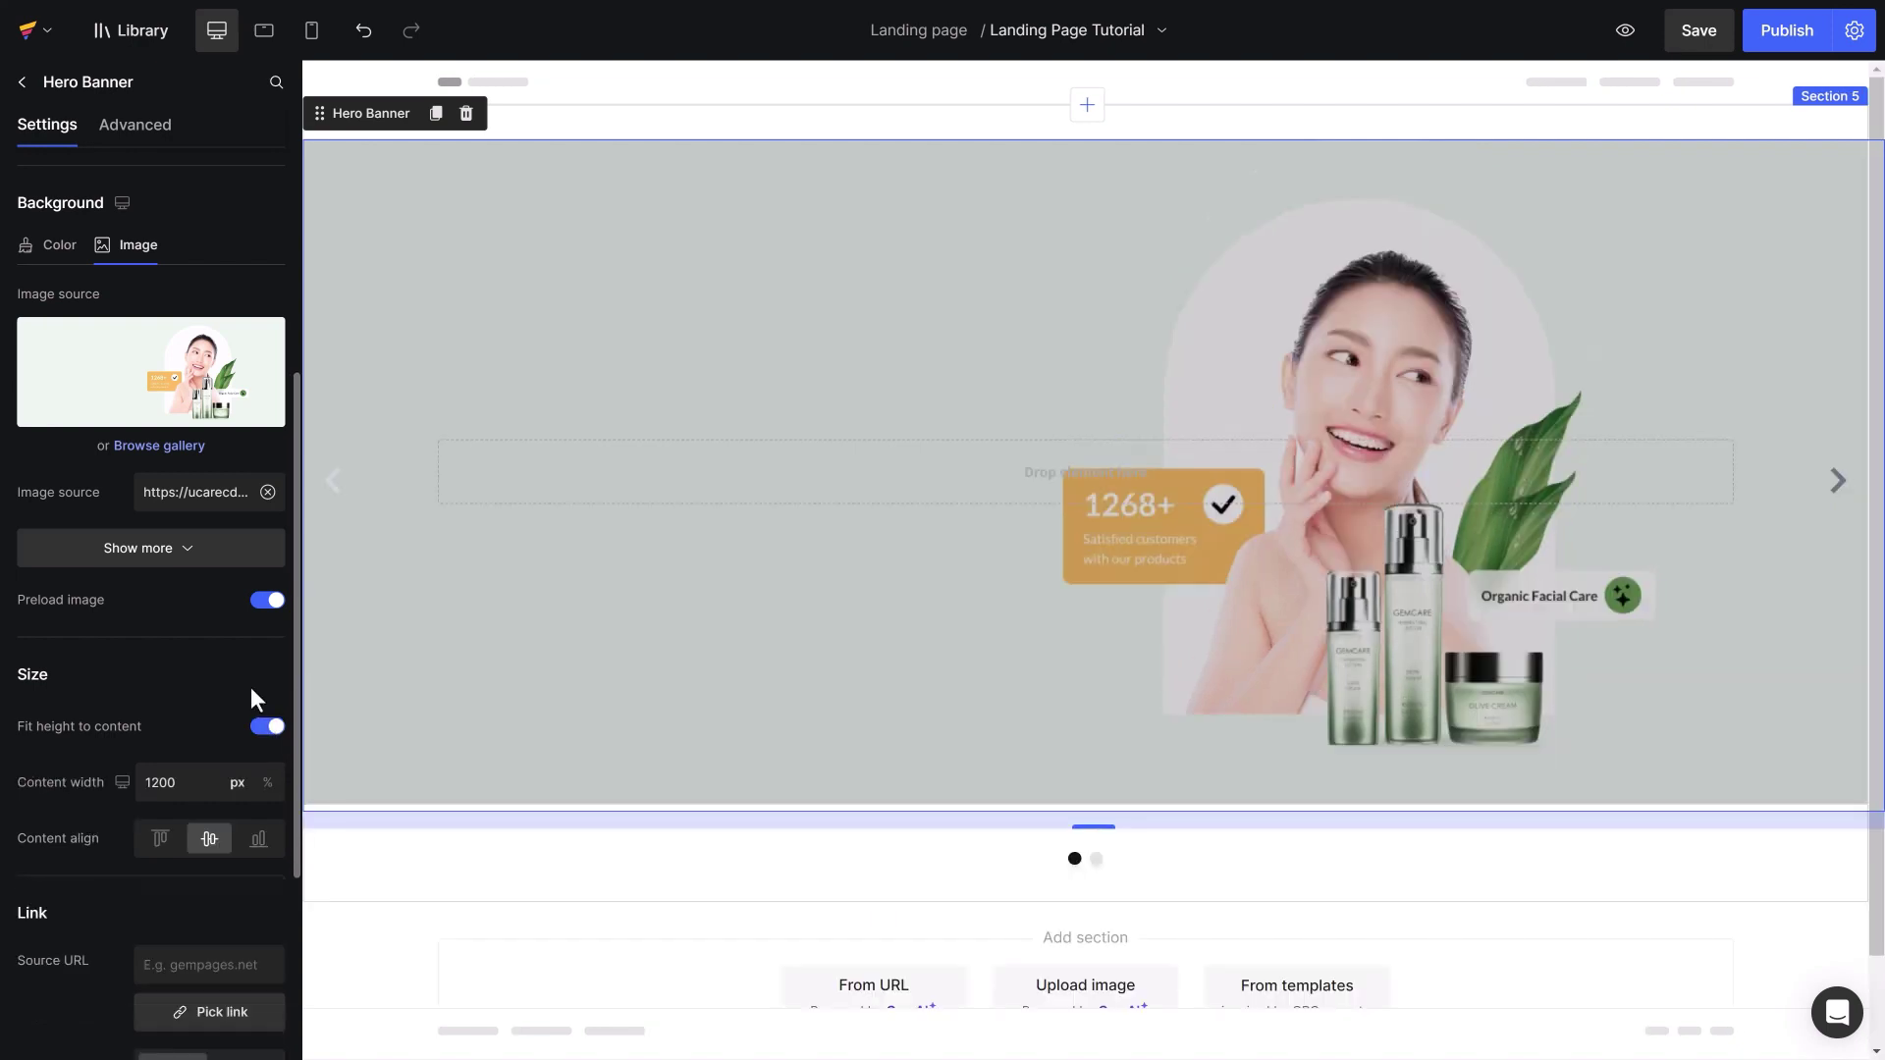
pyautogui.click(25, 83)
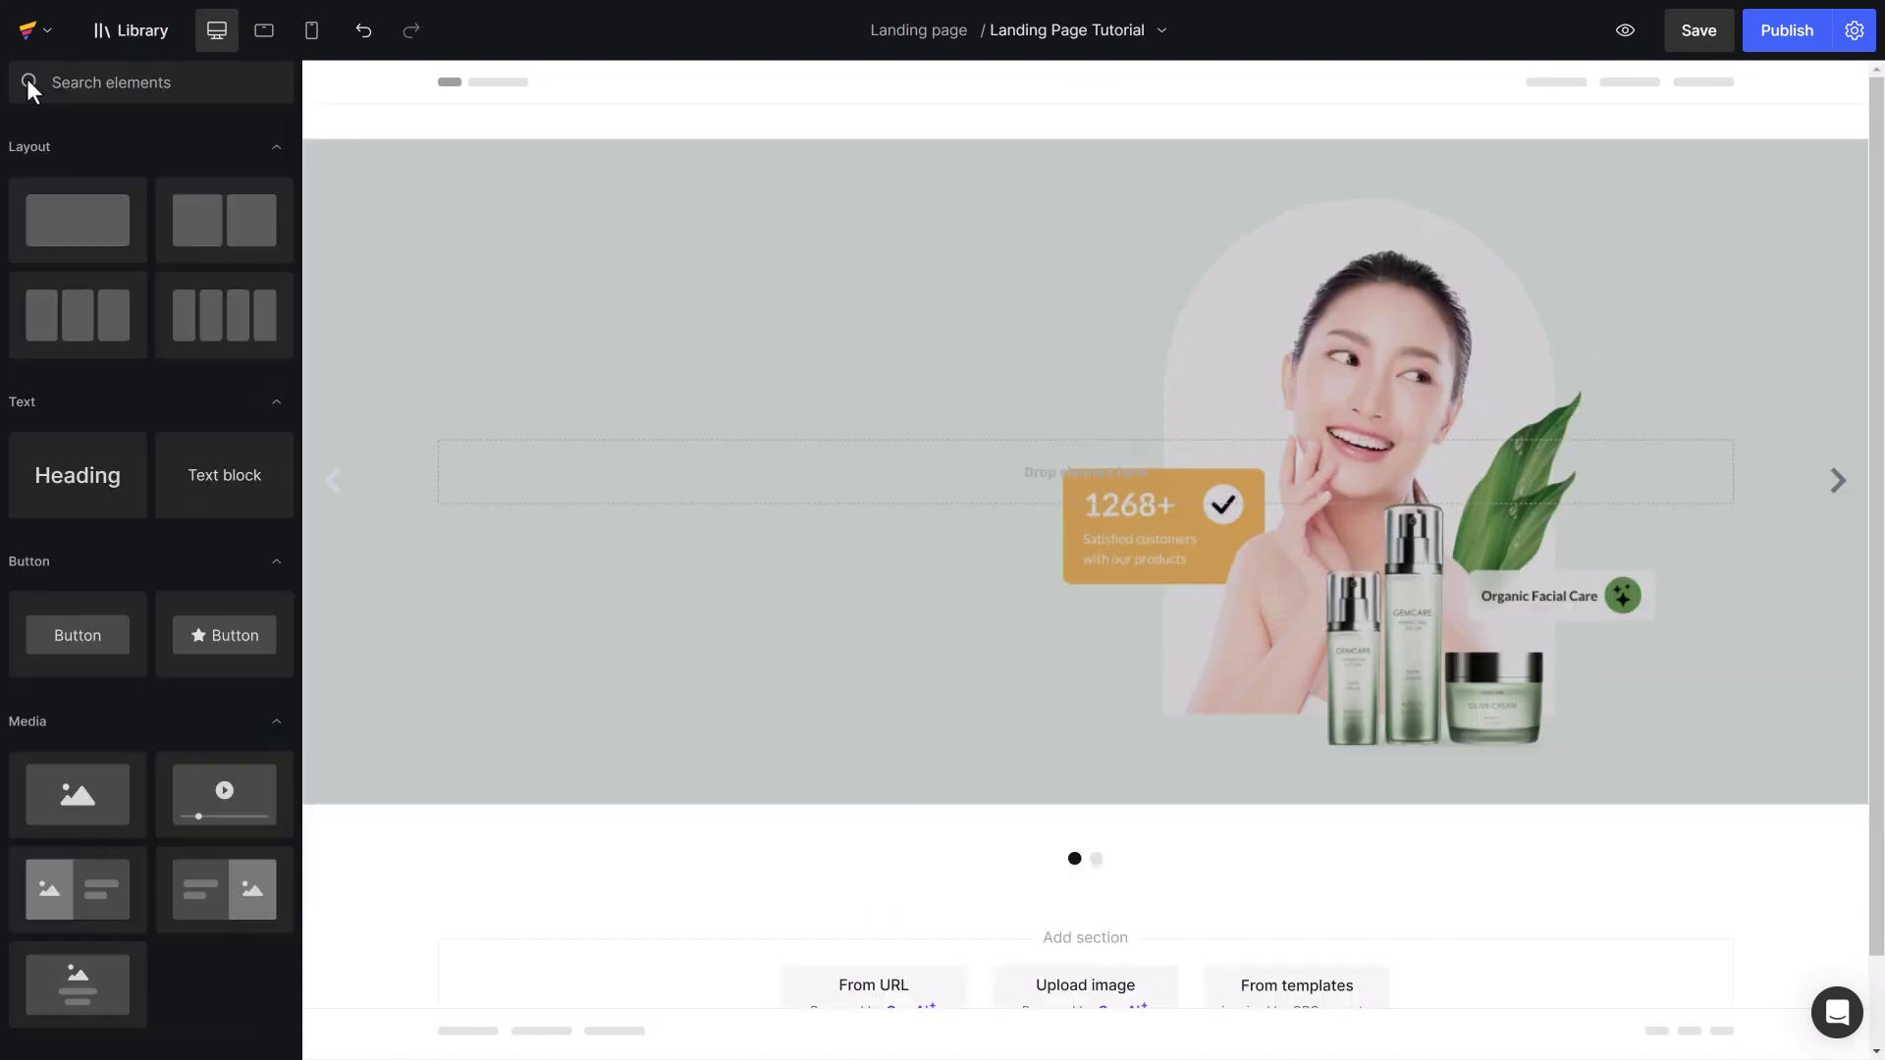
# Add a 3-column Row to the banner and stack Heading, Text block and Button in column 1
pyautogui.moveTo(72, 314); pyautogui.dragTo(570, 476)
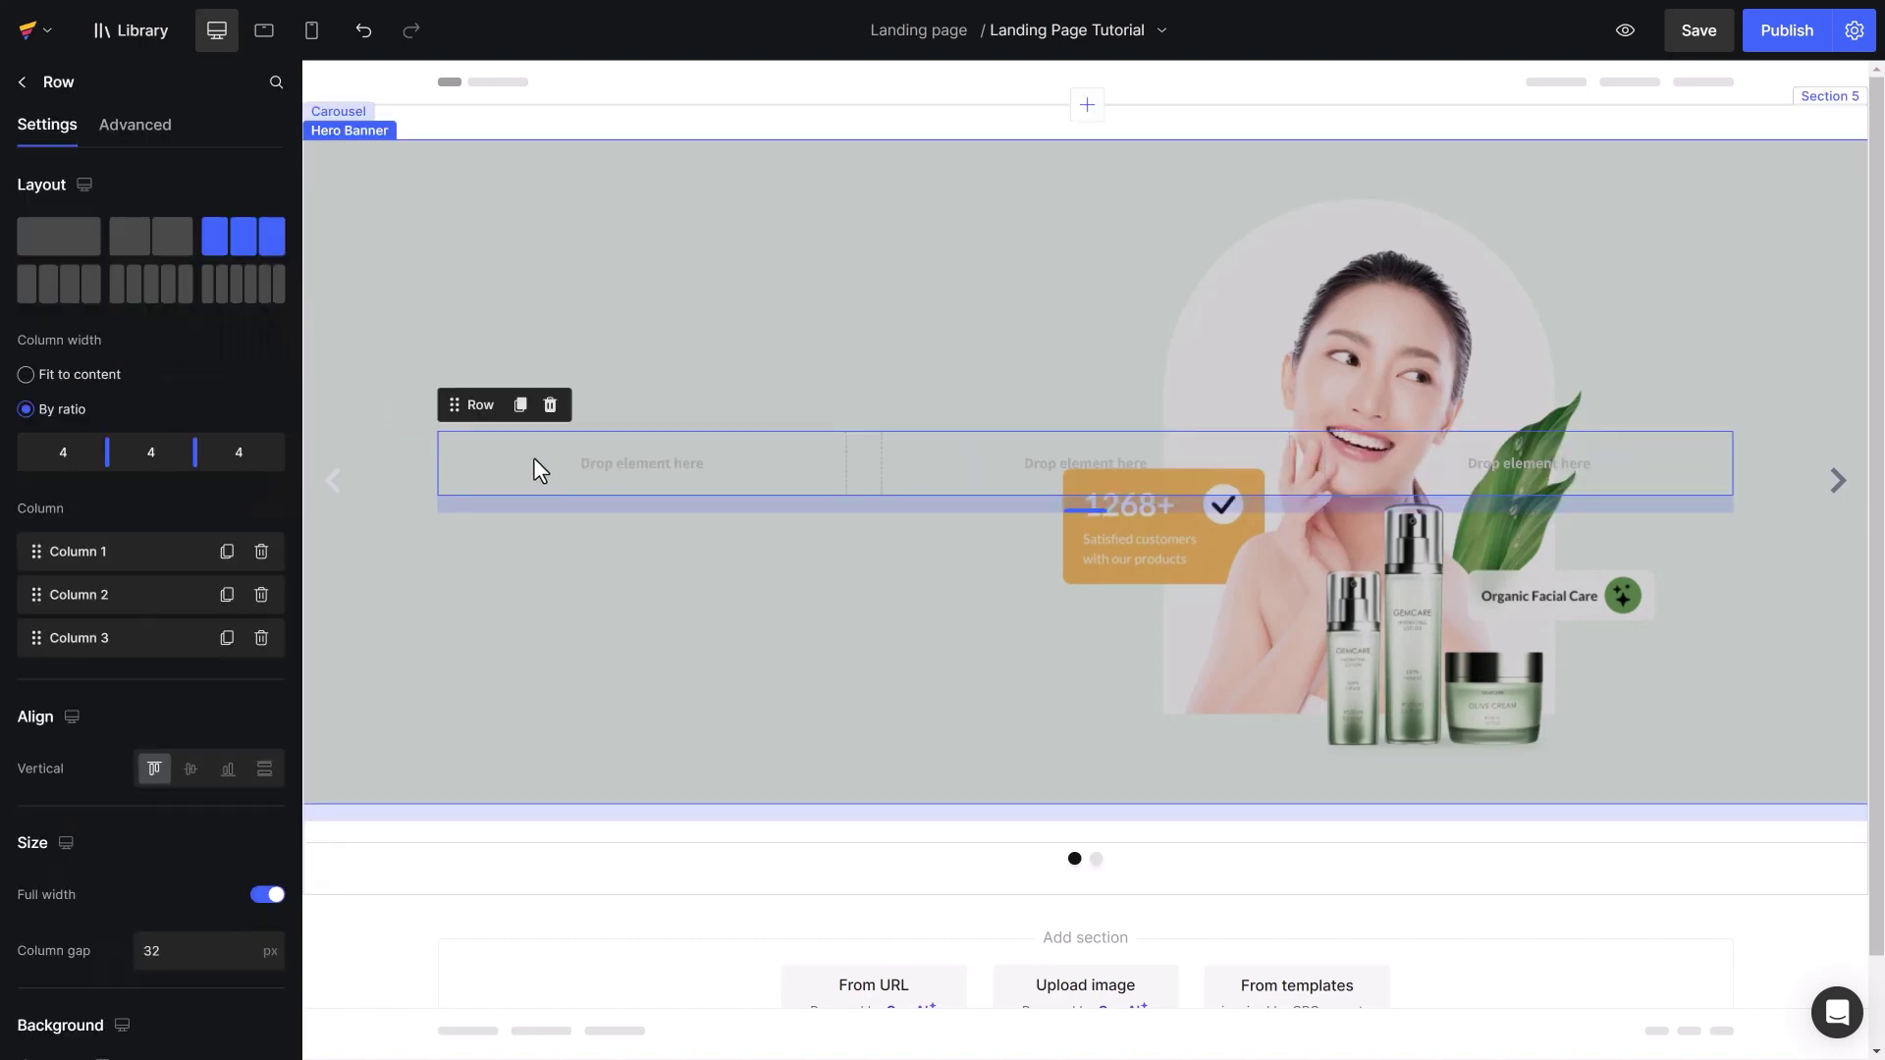
pyautogui.click(25, 86)
pyautogui.moveTo(99, 471); pyautogui.dragTo(504, 463)
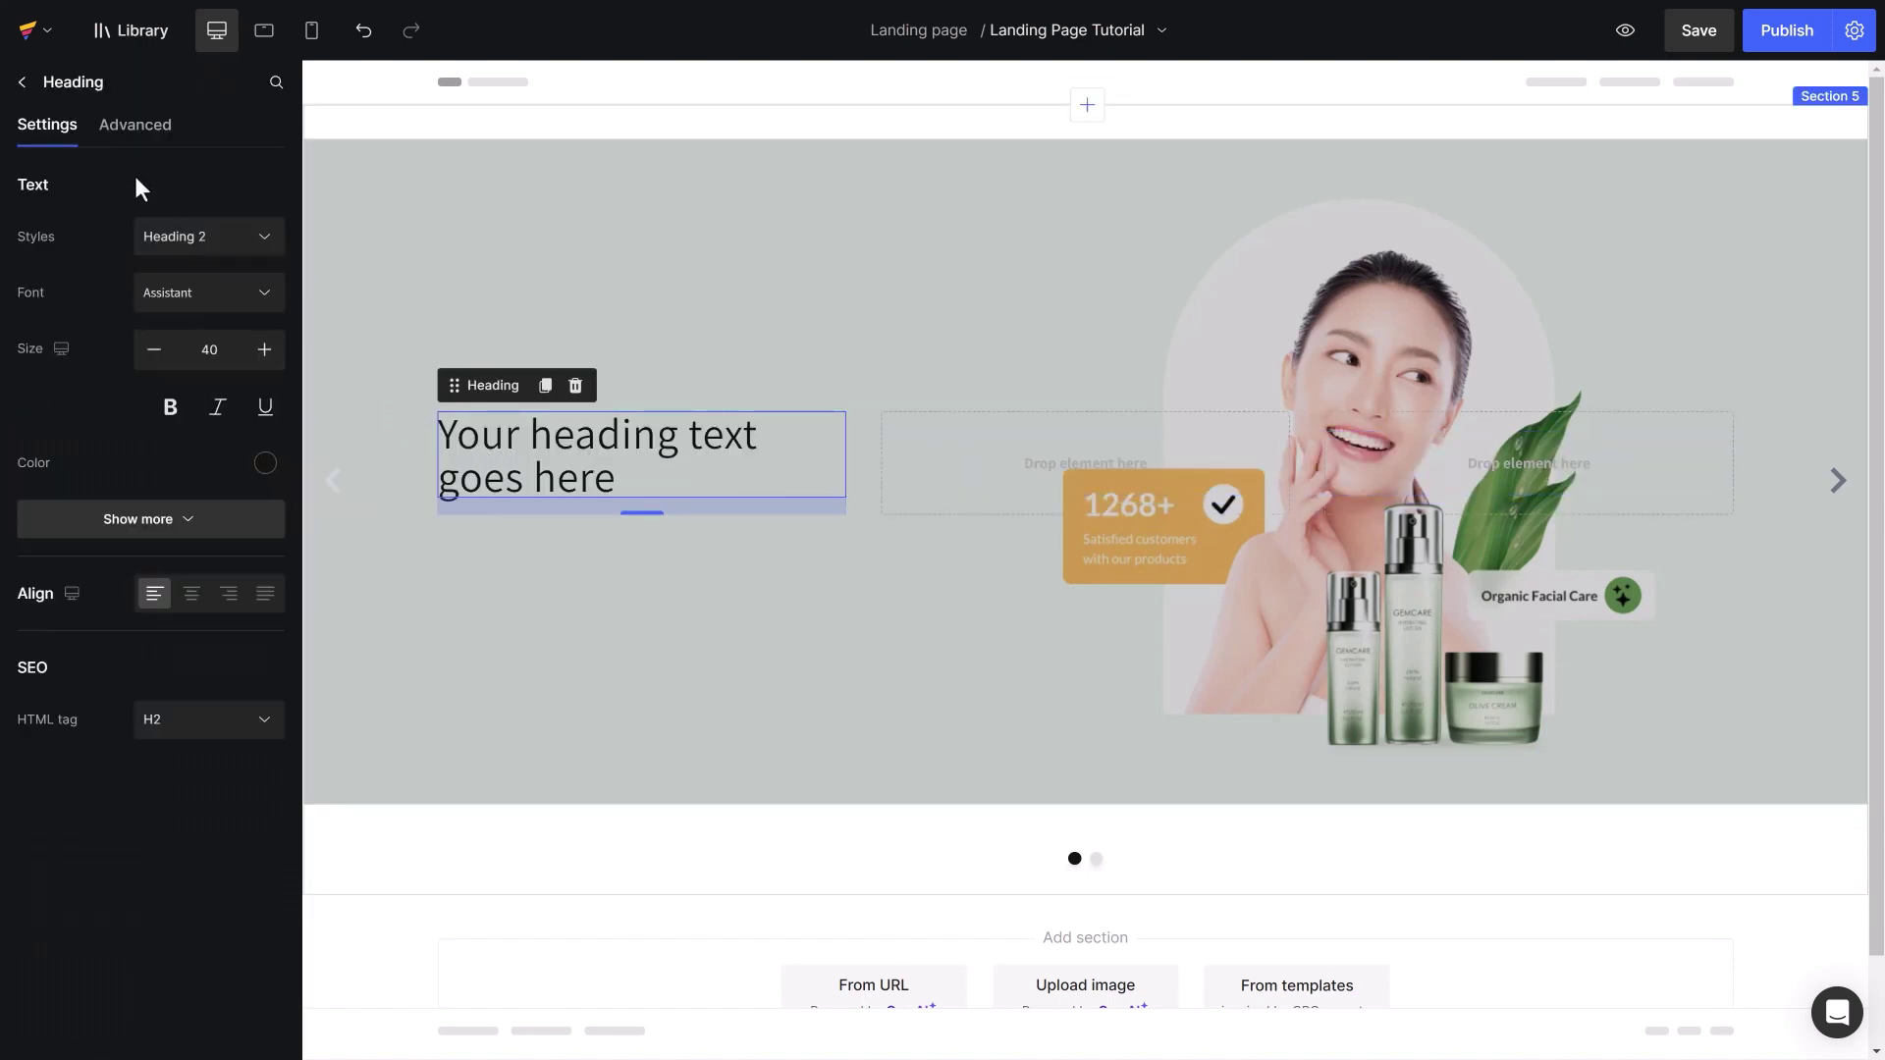
pyautogui.click(22, 81)
pyautogui.moveTo(185, 475); pyautogui.dragTo(488, 510)
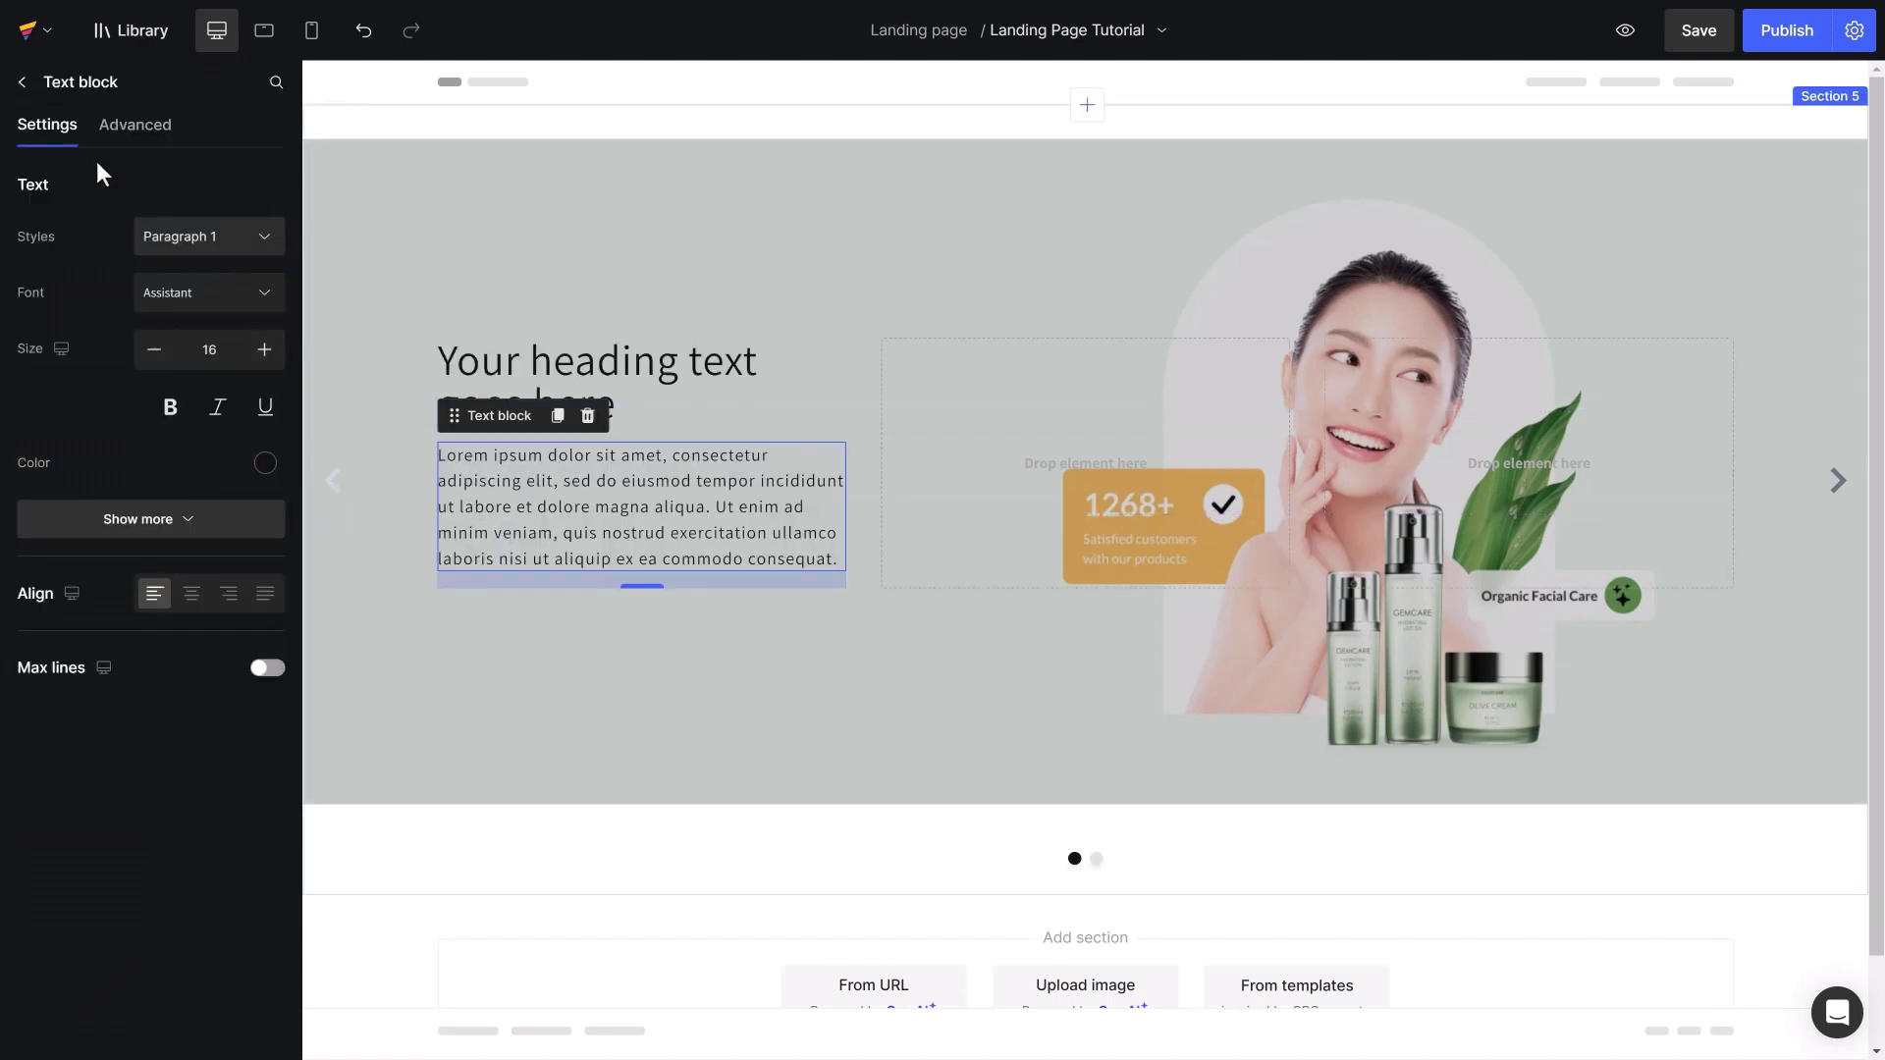
pyautogui.click(20, 83)
pyautogui.moveTo(77, 635); pyautogui.dragTo(489, 574)
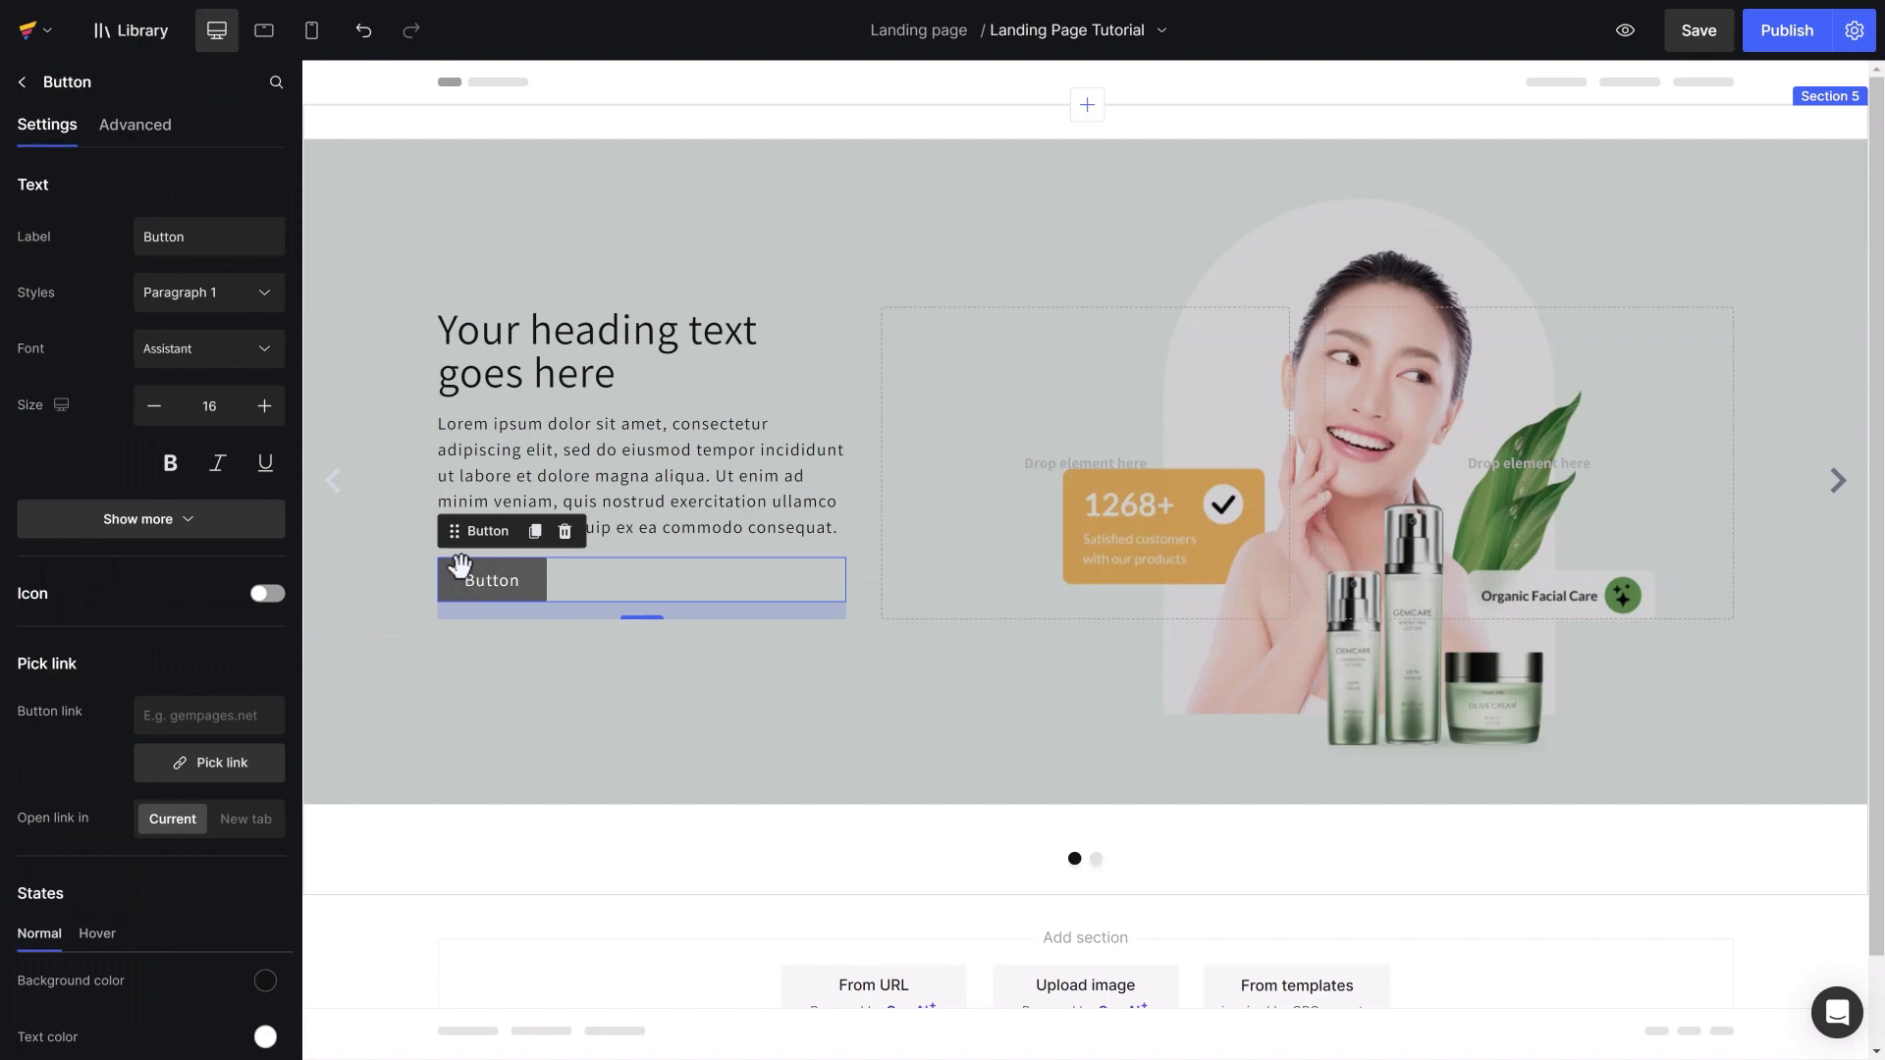
pyautogui.click(339, 111)
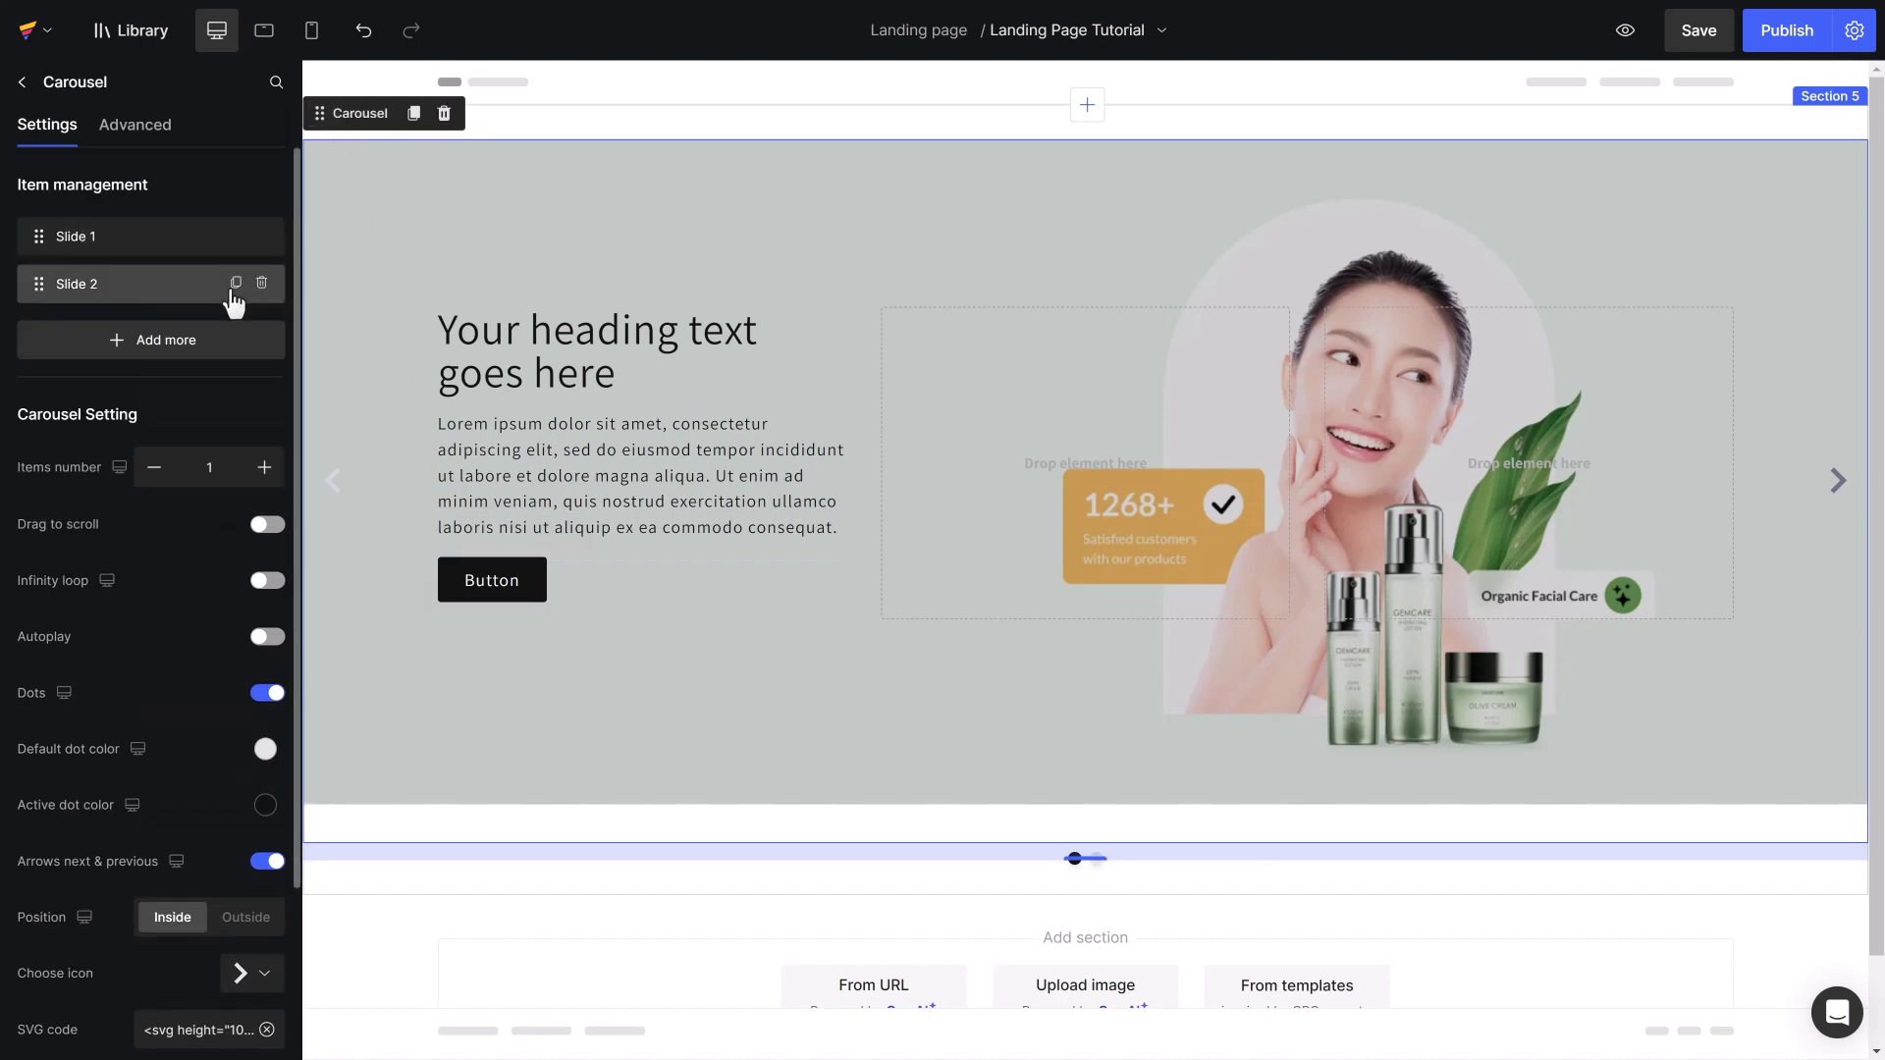
pyautogui.click(262, 285)
pyautogui.click(259, 286)
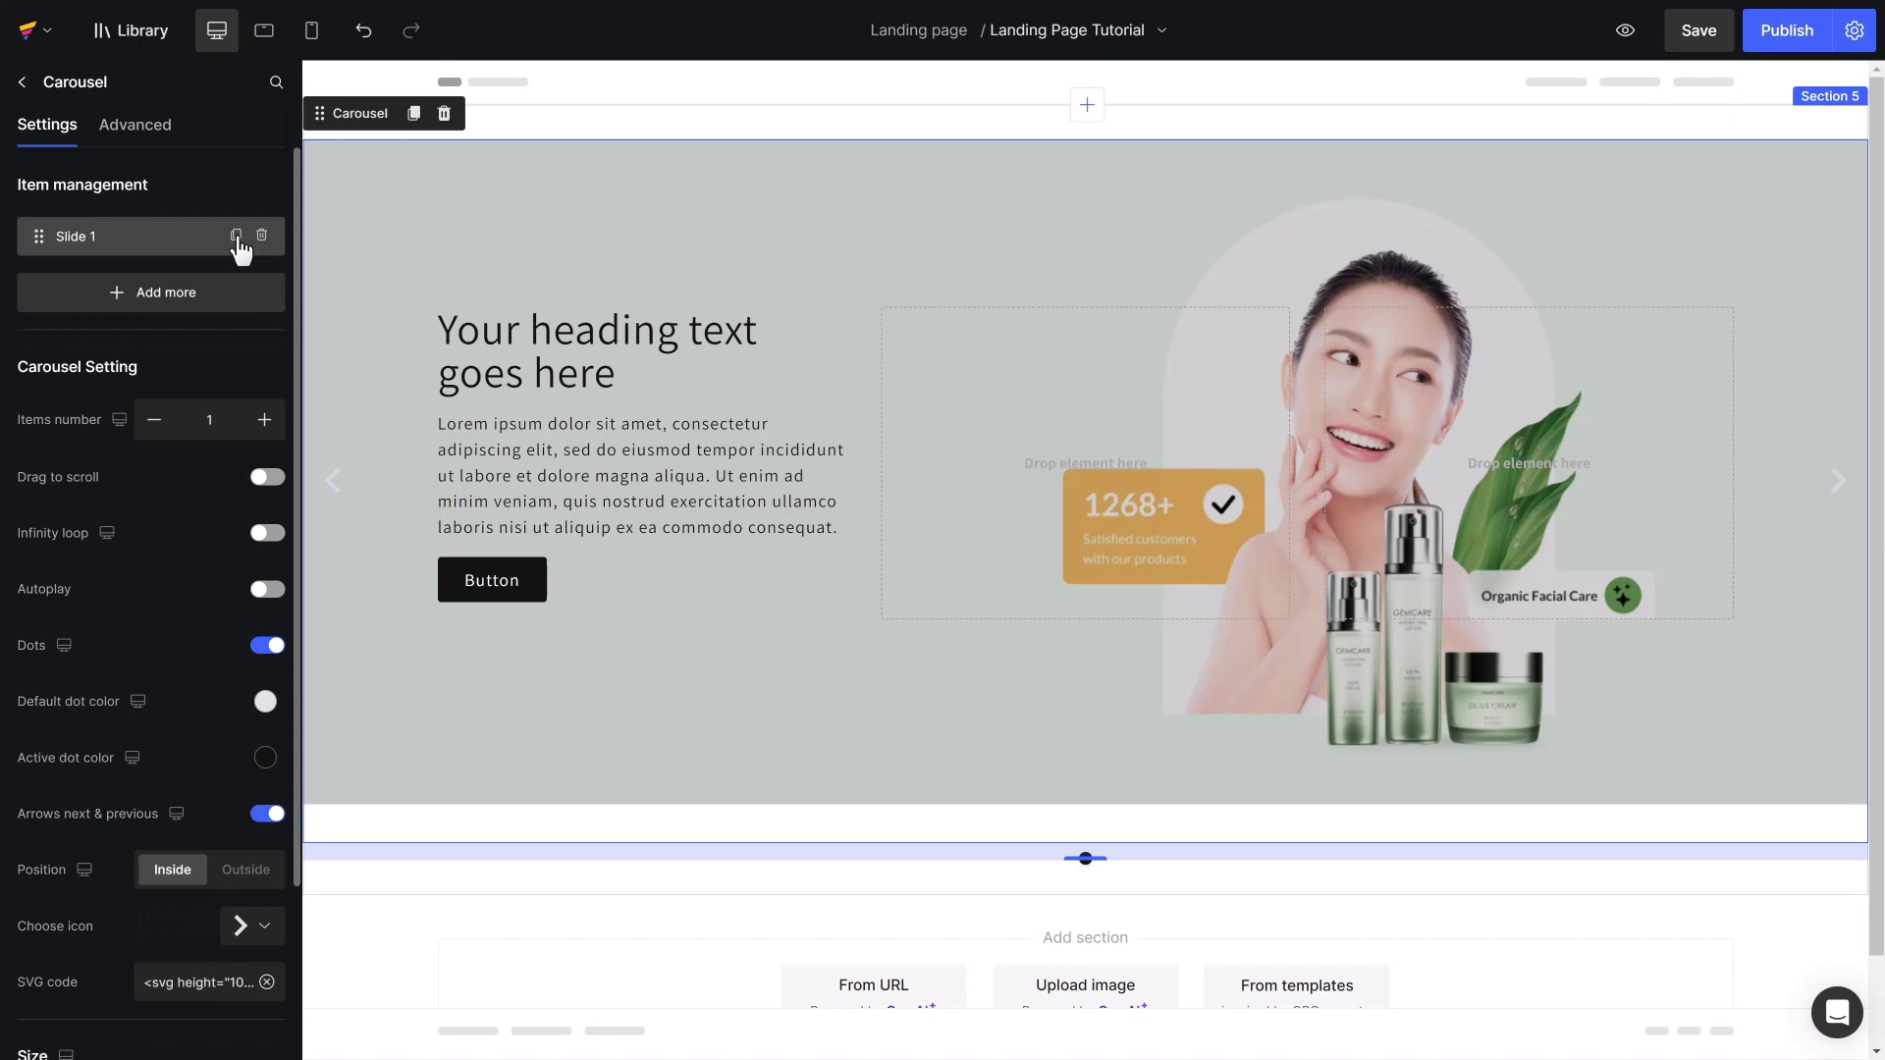
pyautogui.click(237, 238)
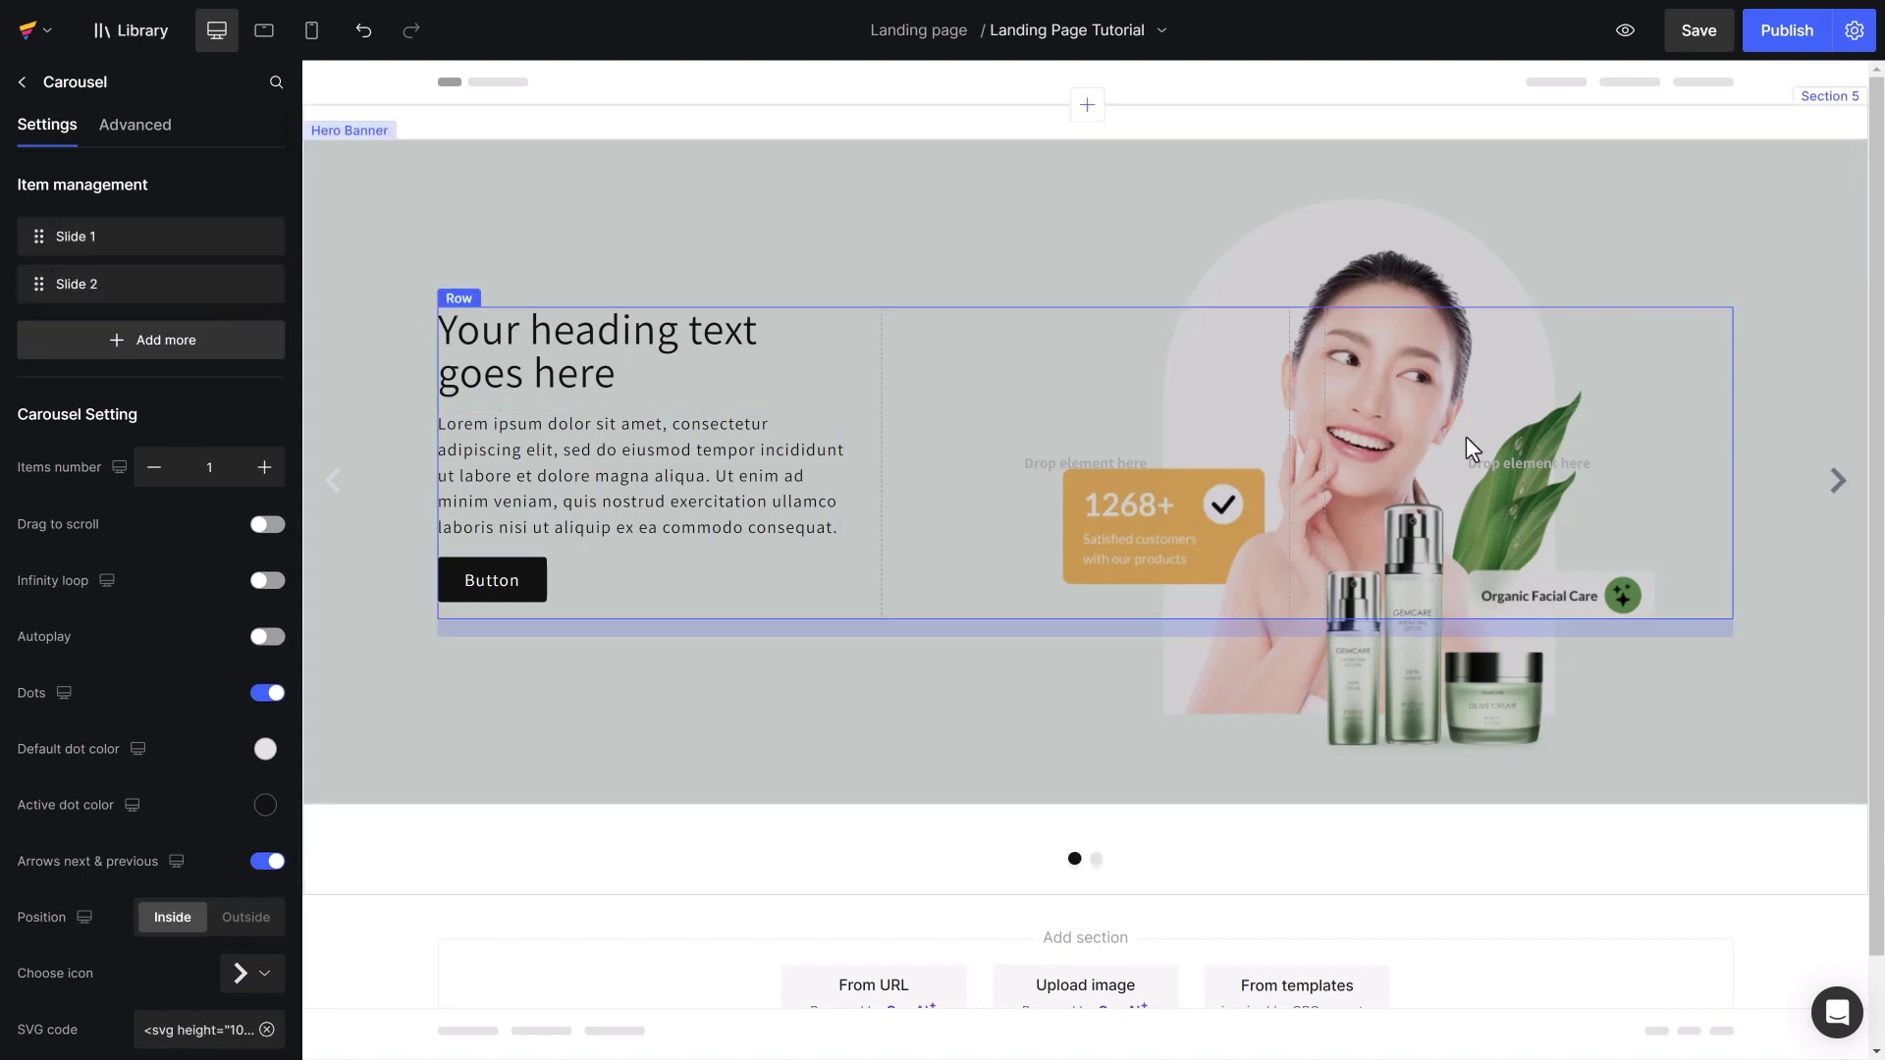
pyautogui.click(1838, 483)
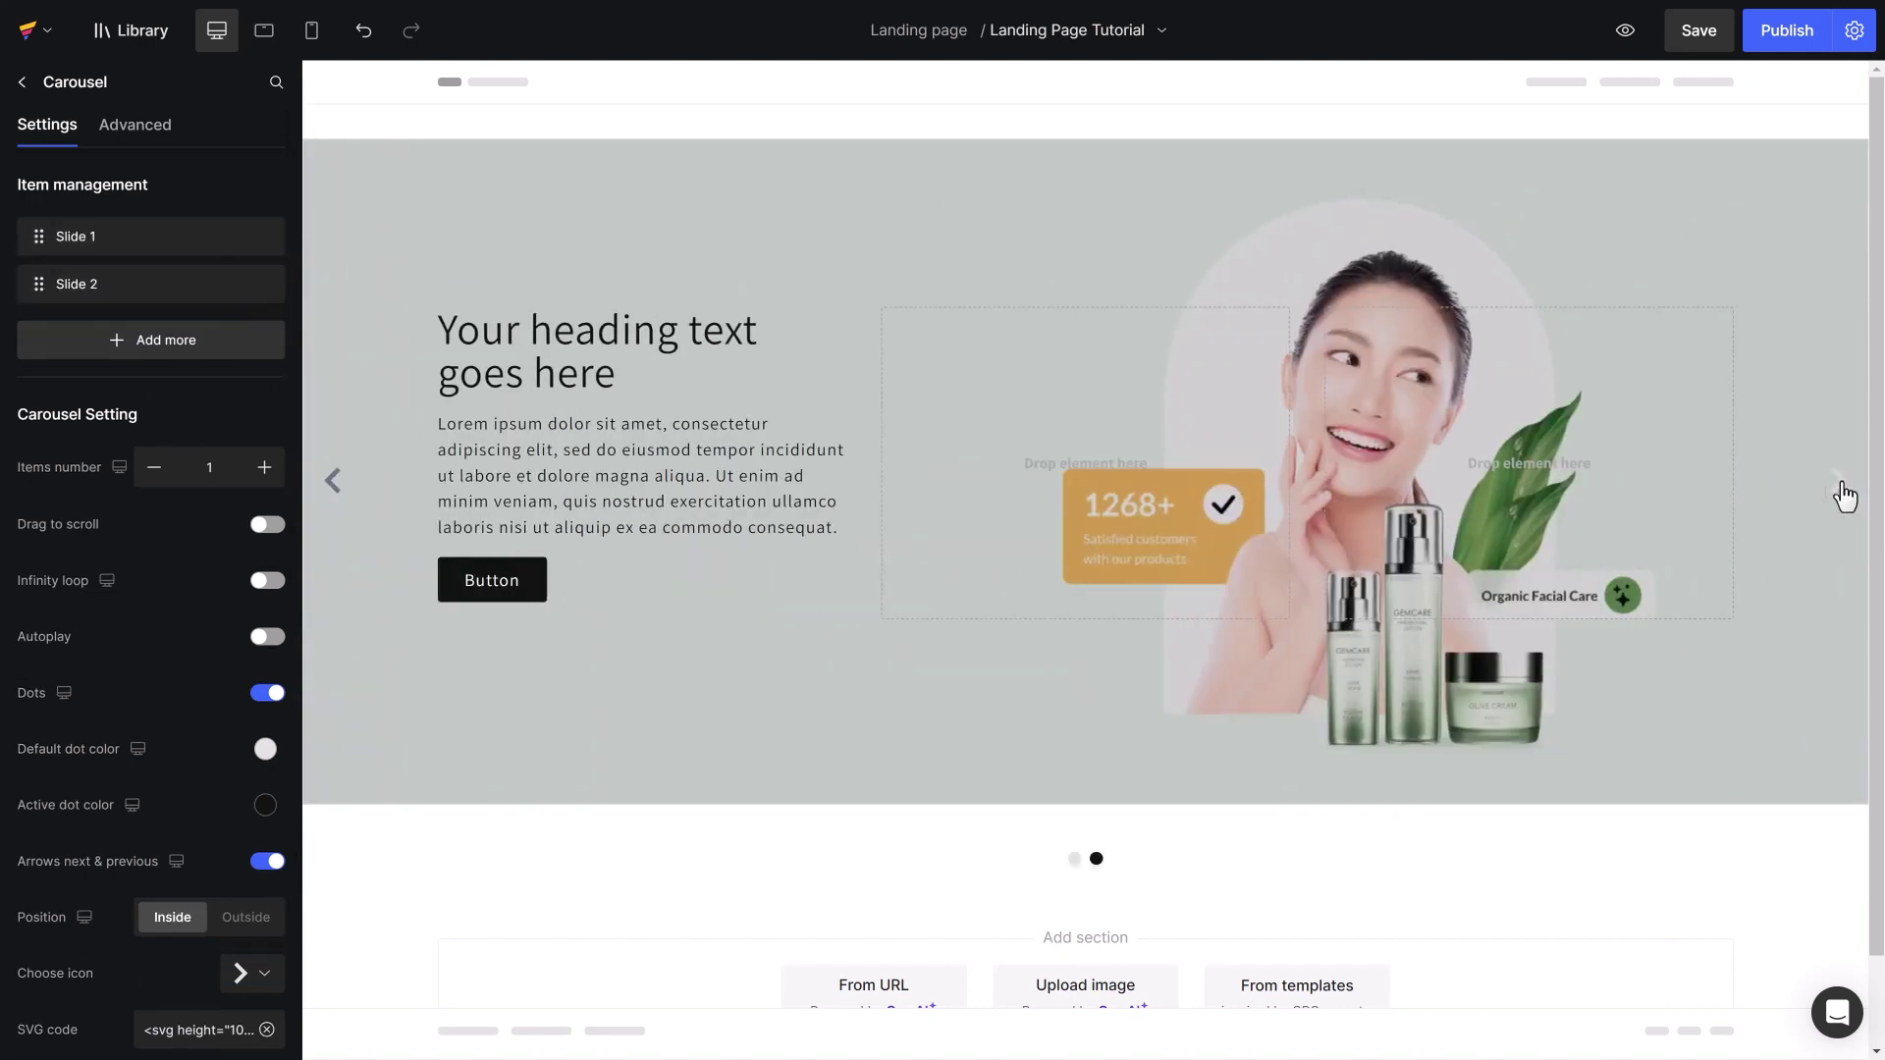
pyautogui.click(334, 482)
pyautogui.click(560, 354)
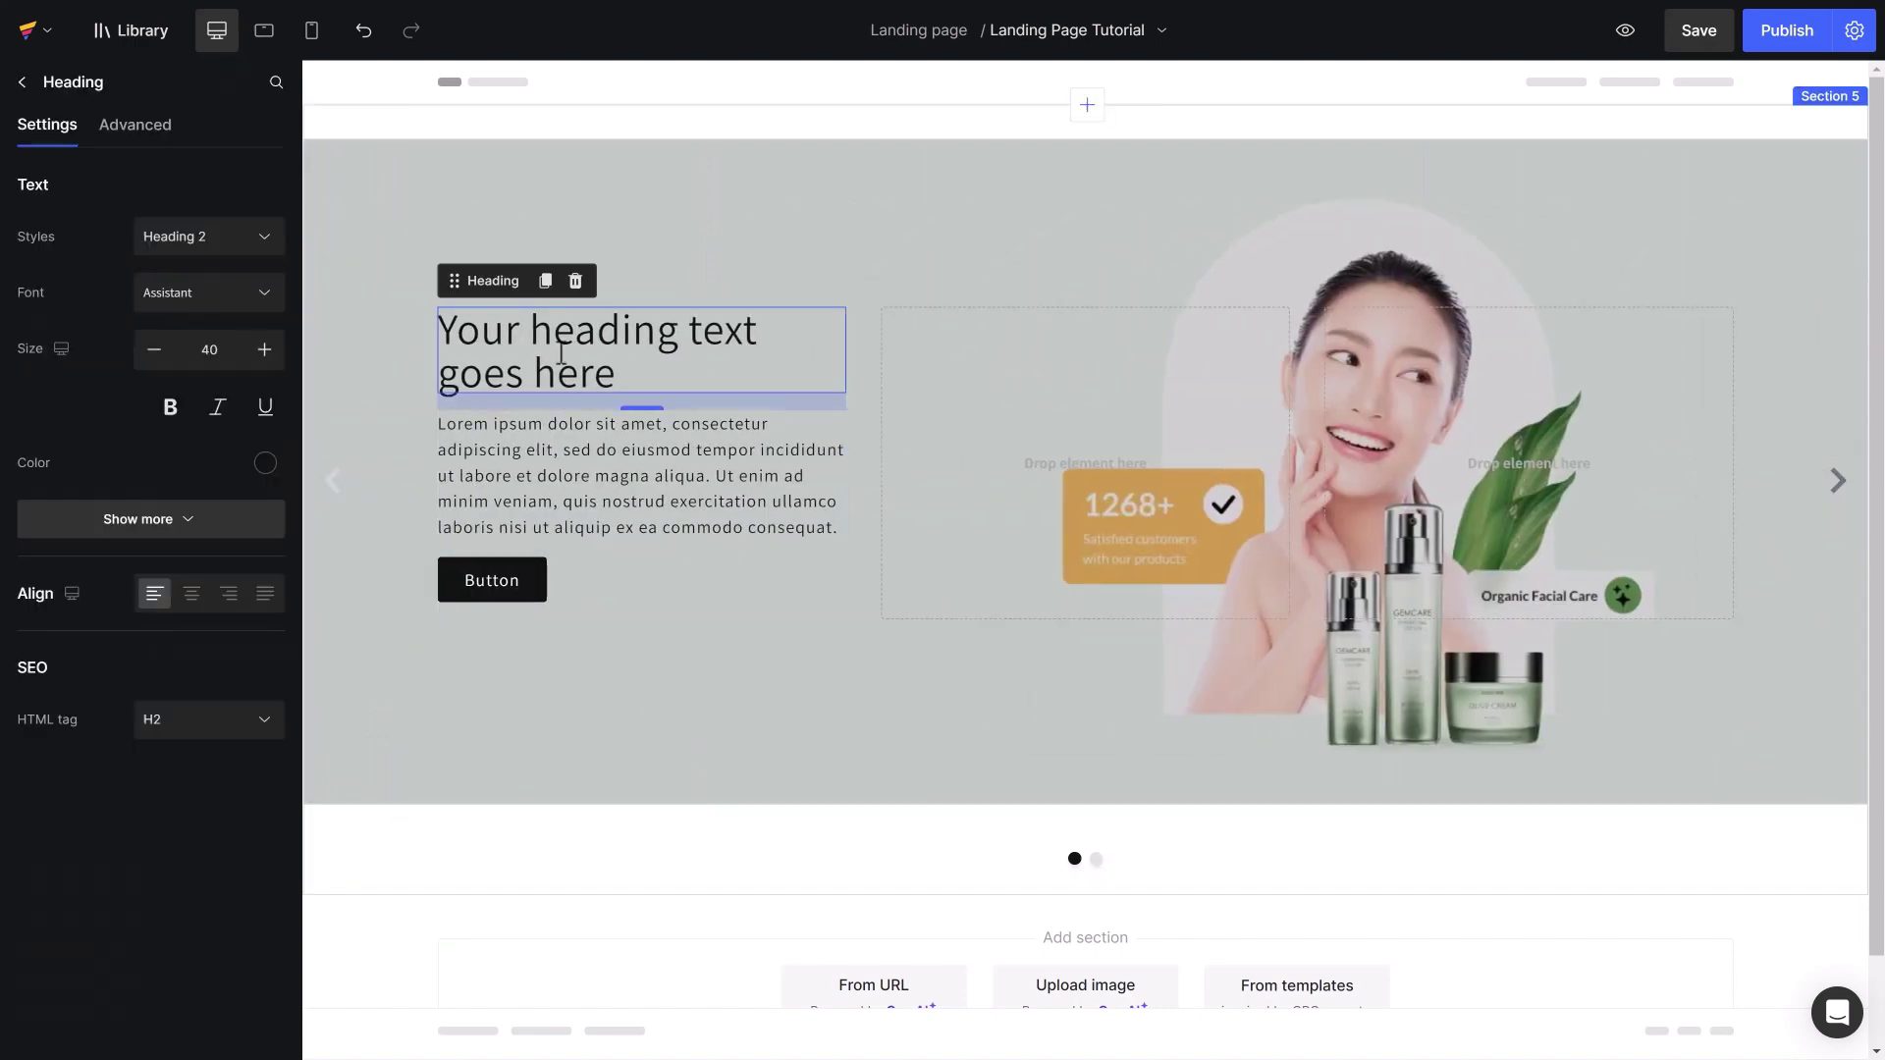
# Change the heading to 'GemCare' and paste the natural-cosmetics description over the placeholder
pyautogui.tripleClick(556, 341)
pyautogui.write('GemCare')
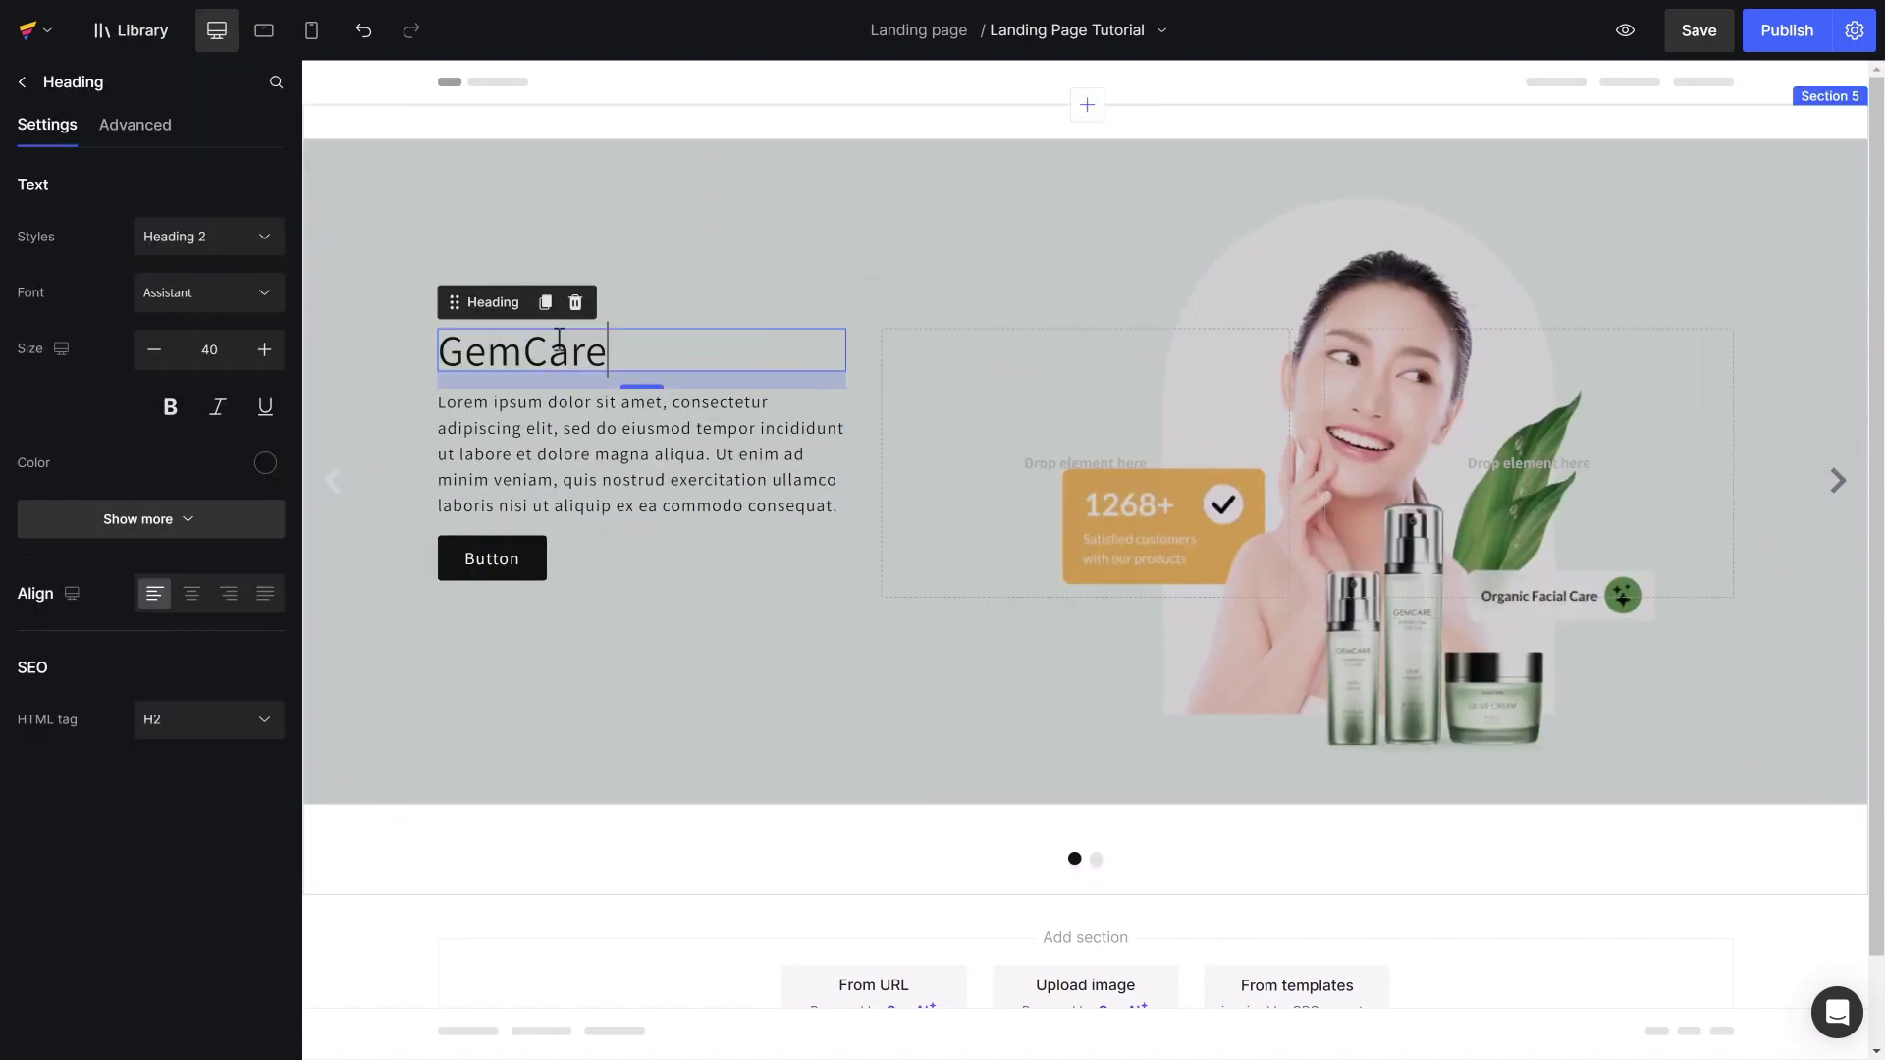
pyautogui.click(601, 436)
pyautogui.click(602, 436)
pyautogui.tripleClick(609, 447)
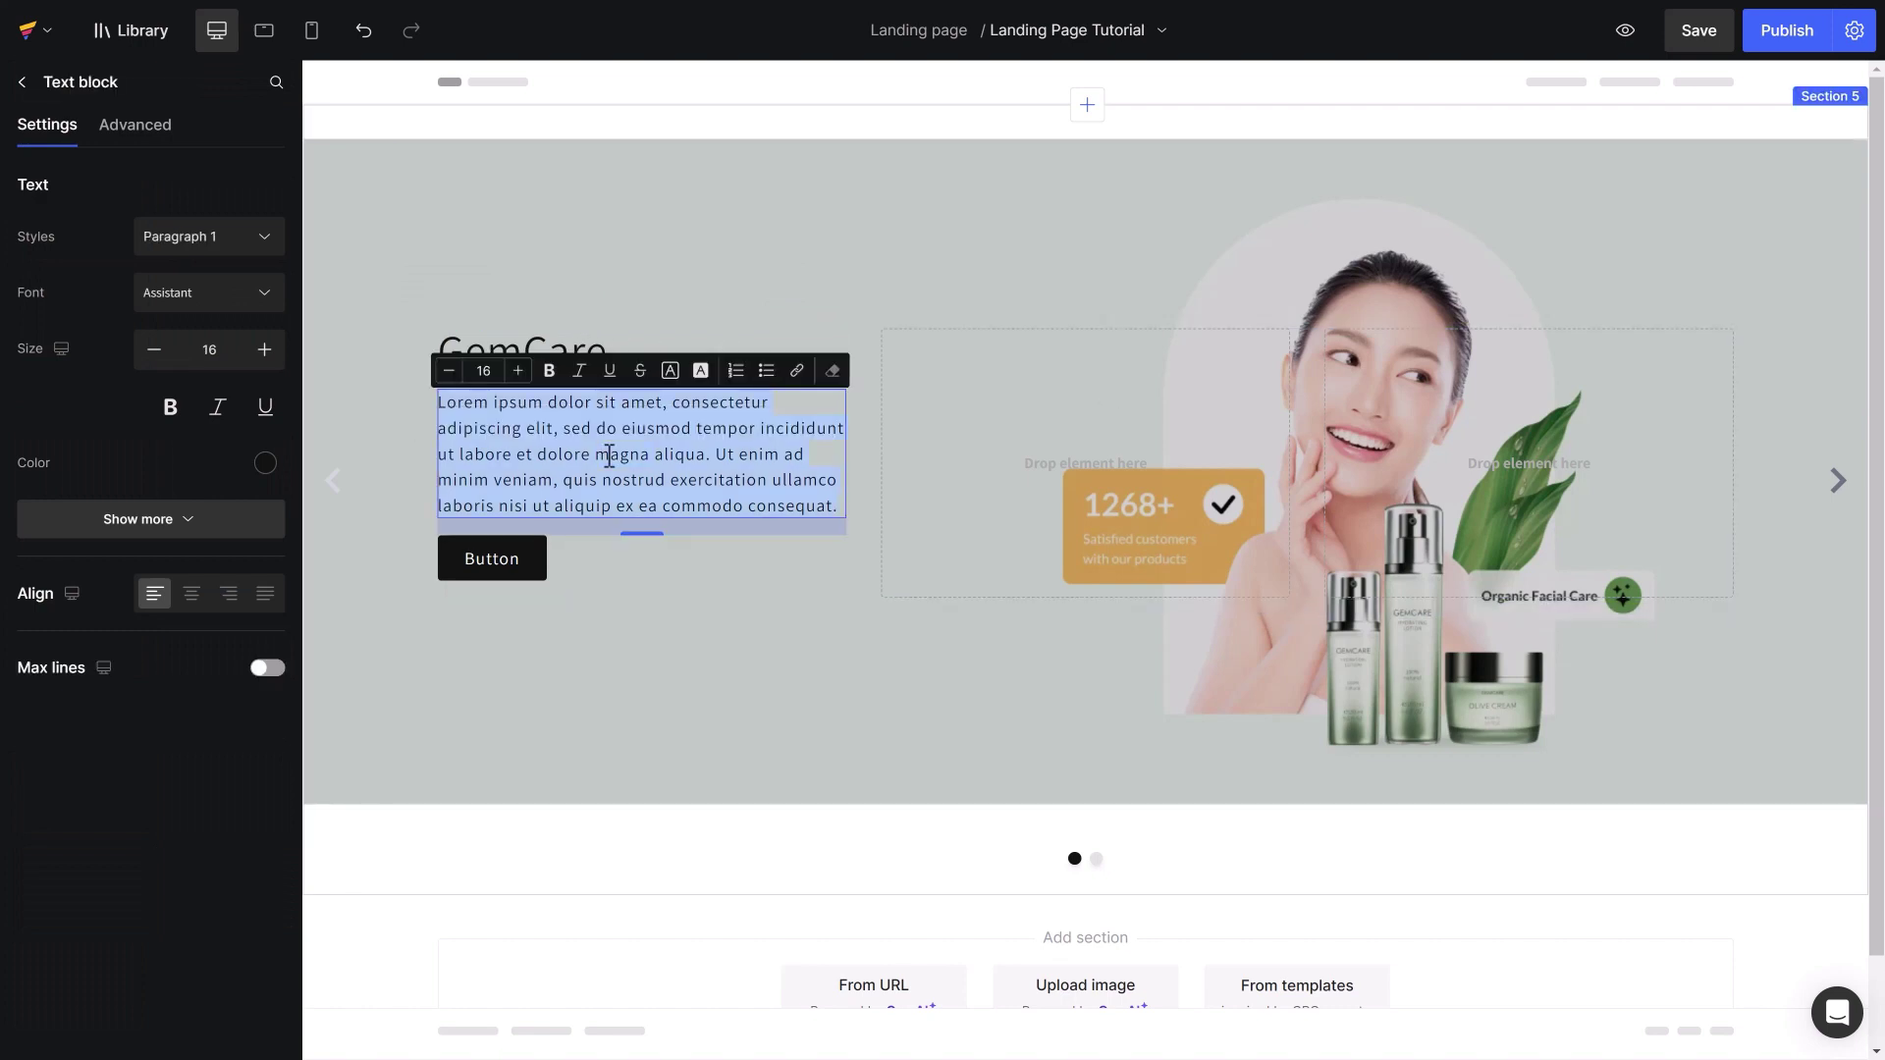
pyautogui.write('Experience the difference of pure goodness on your skin with 100% natural cosmetics.')
# Relabel the button 'Try now!' and give it a green background
pyautogui.click(474, 531)
pyautogui.tripleClick(167, 235)
pyautogui.write('Try now!')
pyautogui.scroll(-2, 196, 589)
pyautogui.click(265, 776)
pyautogui.click(154, 820)
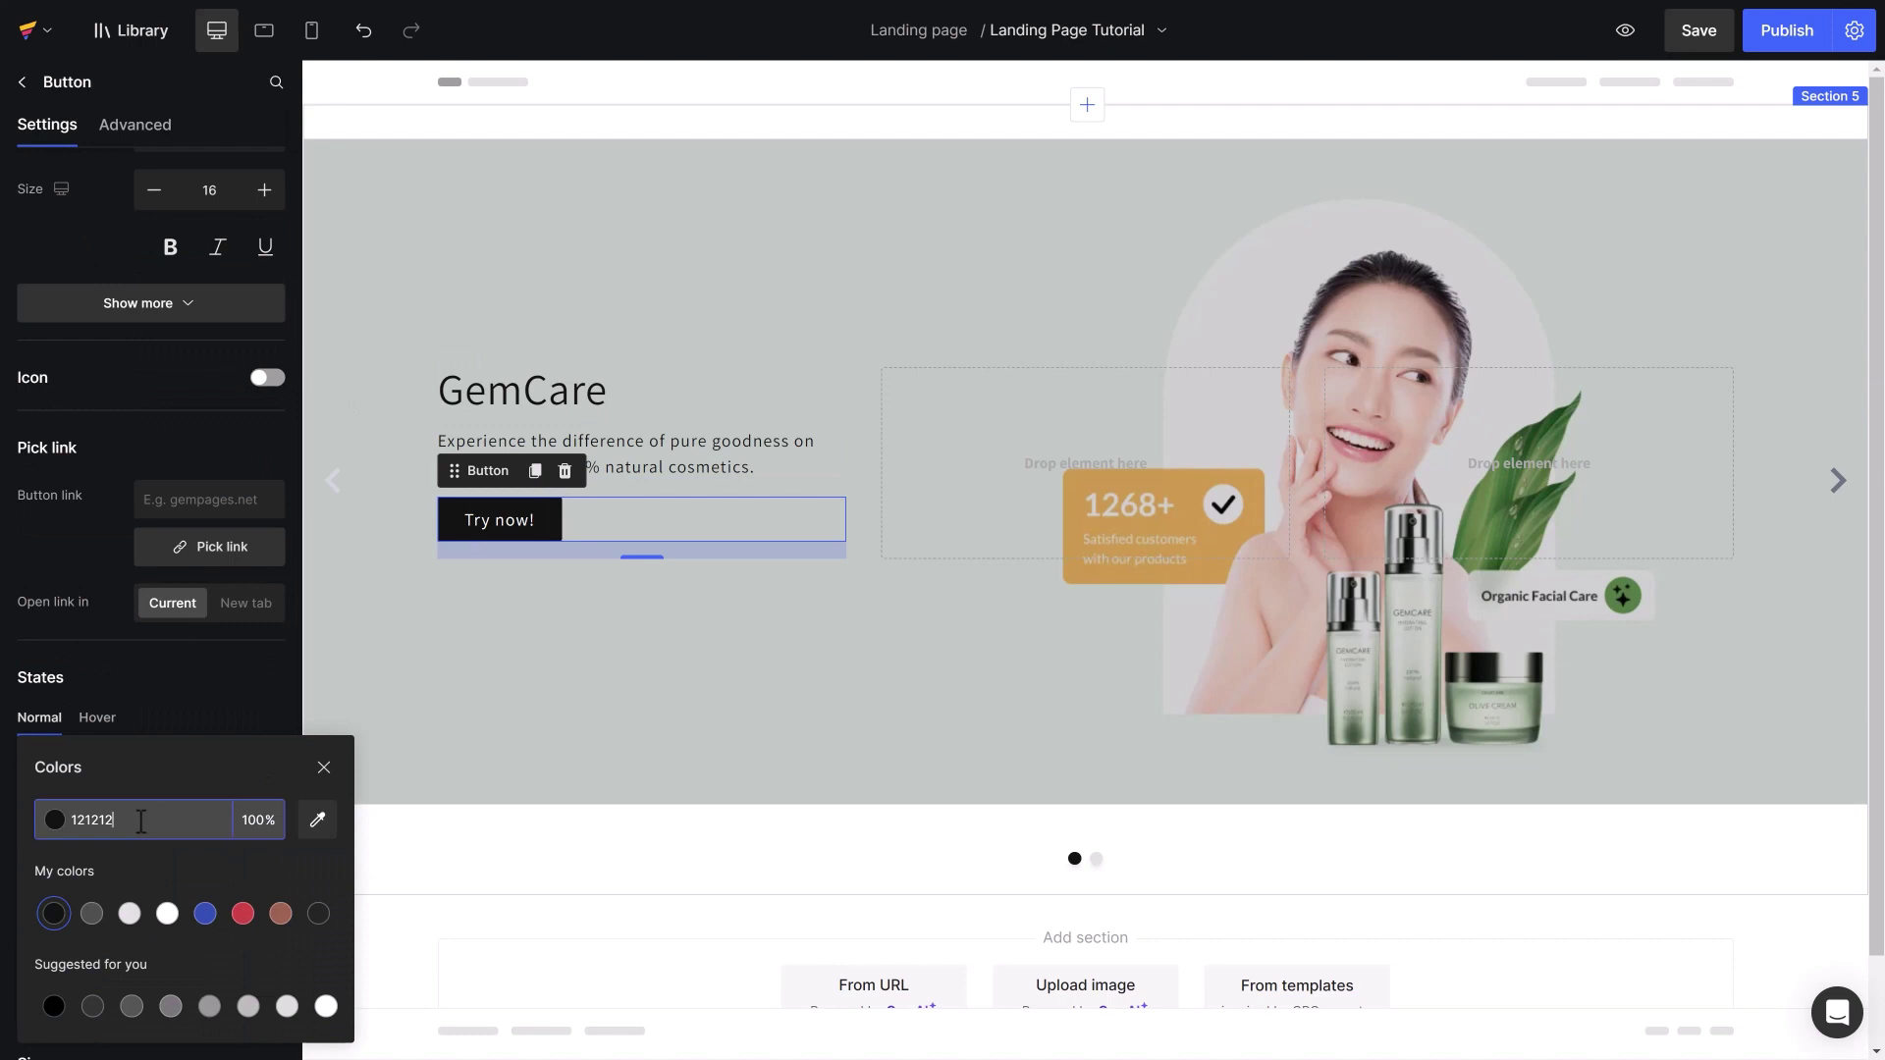
pyautogui.hotkey('ctrl', 'v')
pyautogui.press('Return')
# Set the heading to bold Open Sans and the description to Open Sans
pyautogui.click(491, 390)
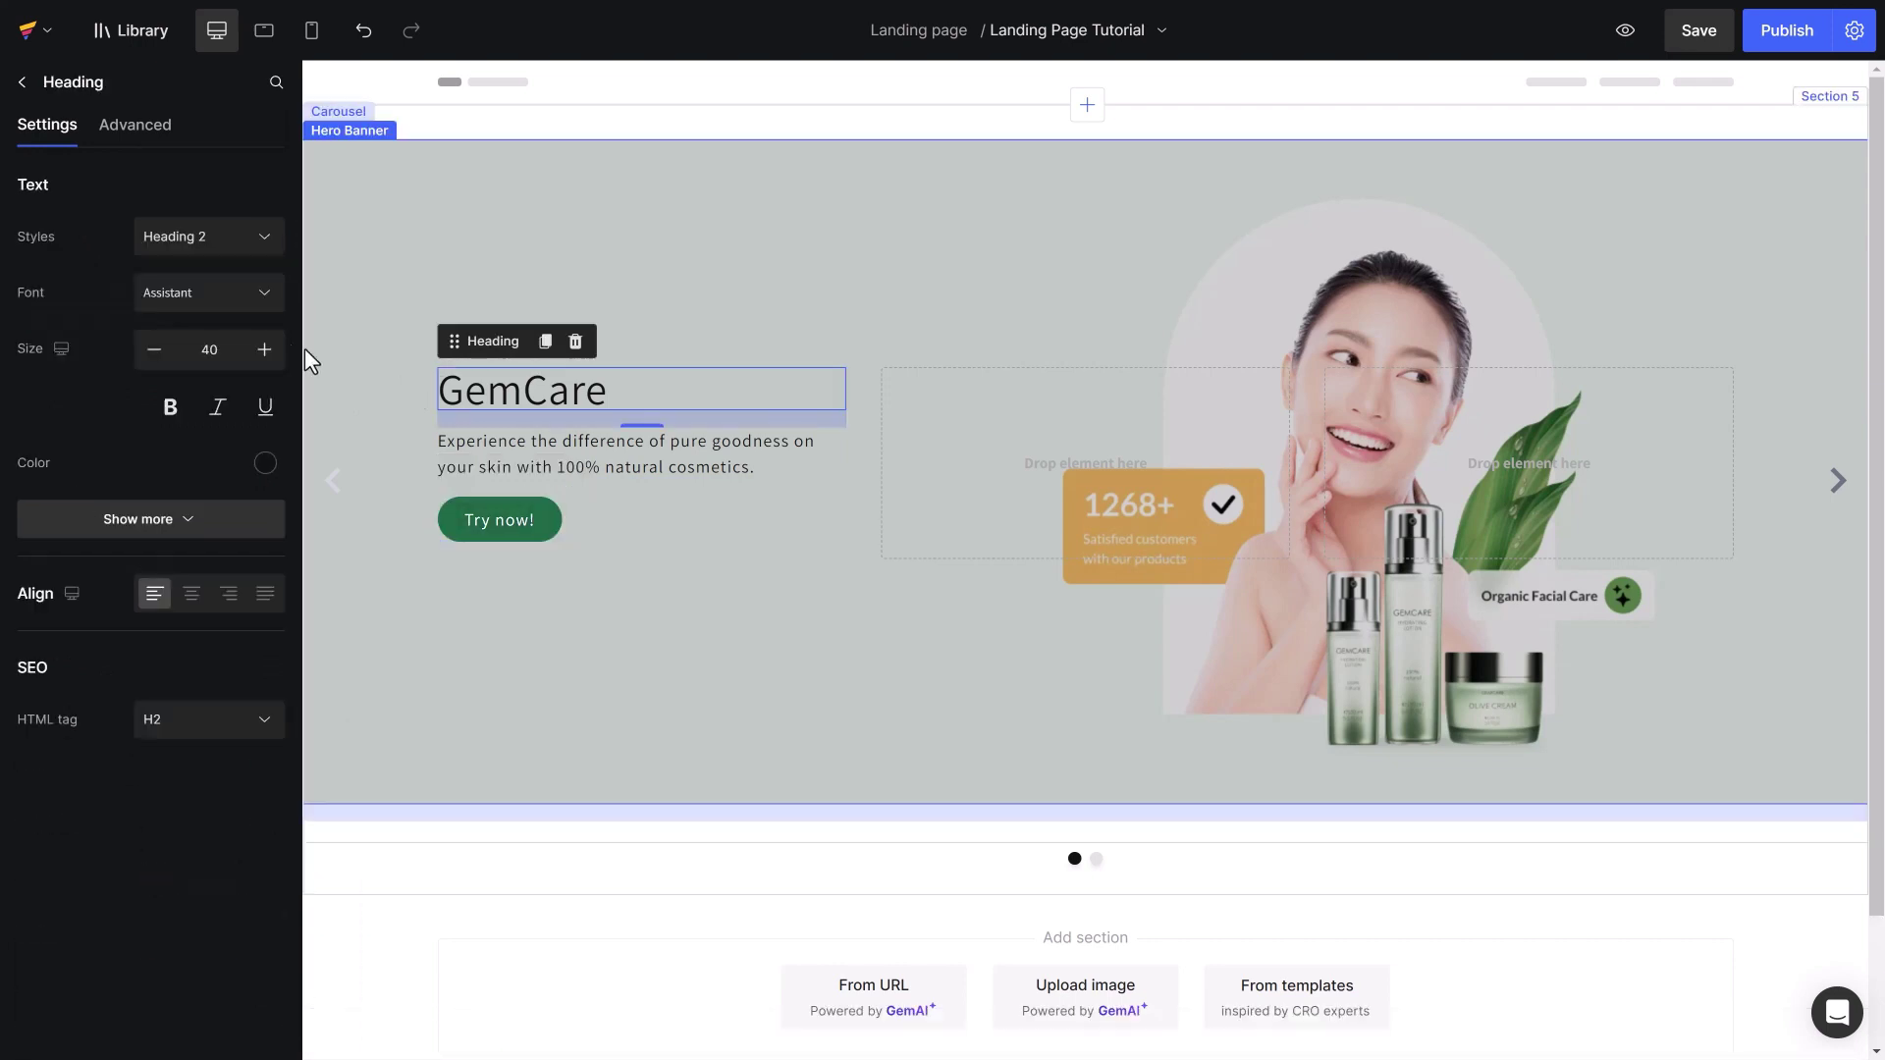
pyautogui.click(209, 292)
pyautogui.write('open')
pyautogui.click(174, 391)
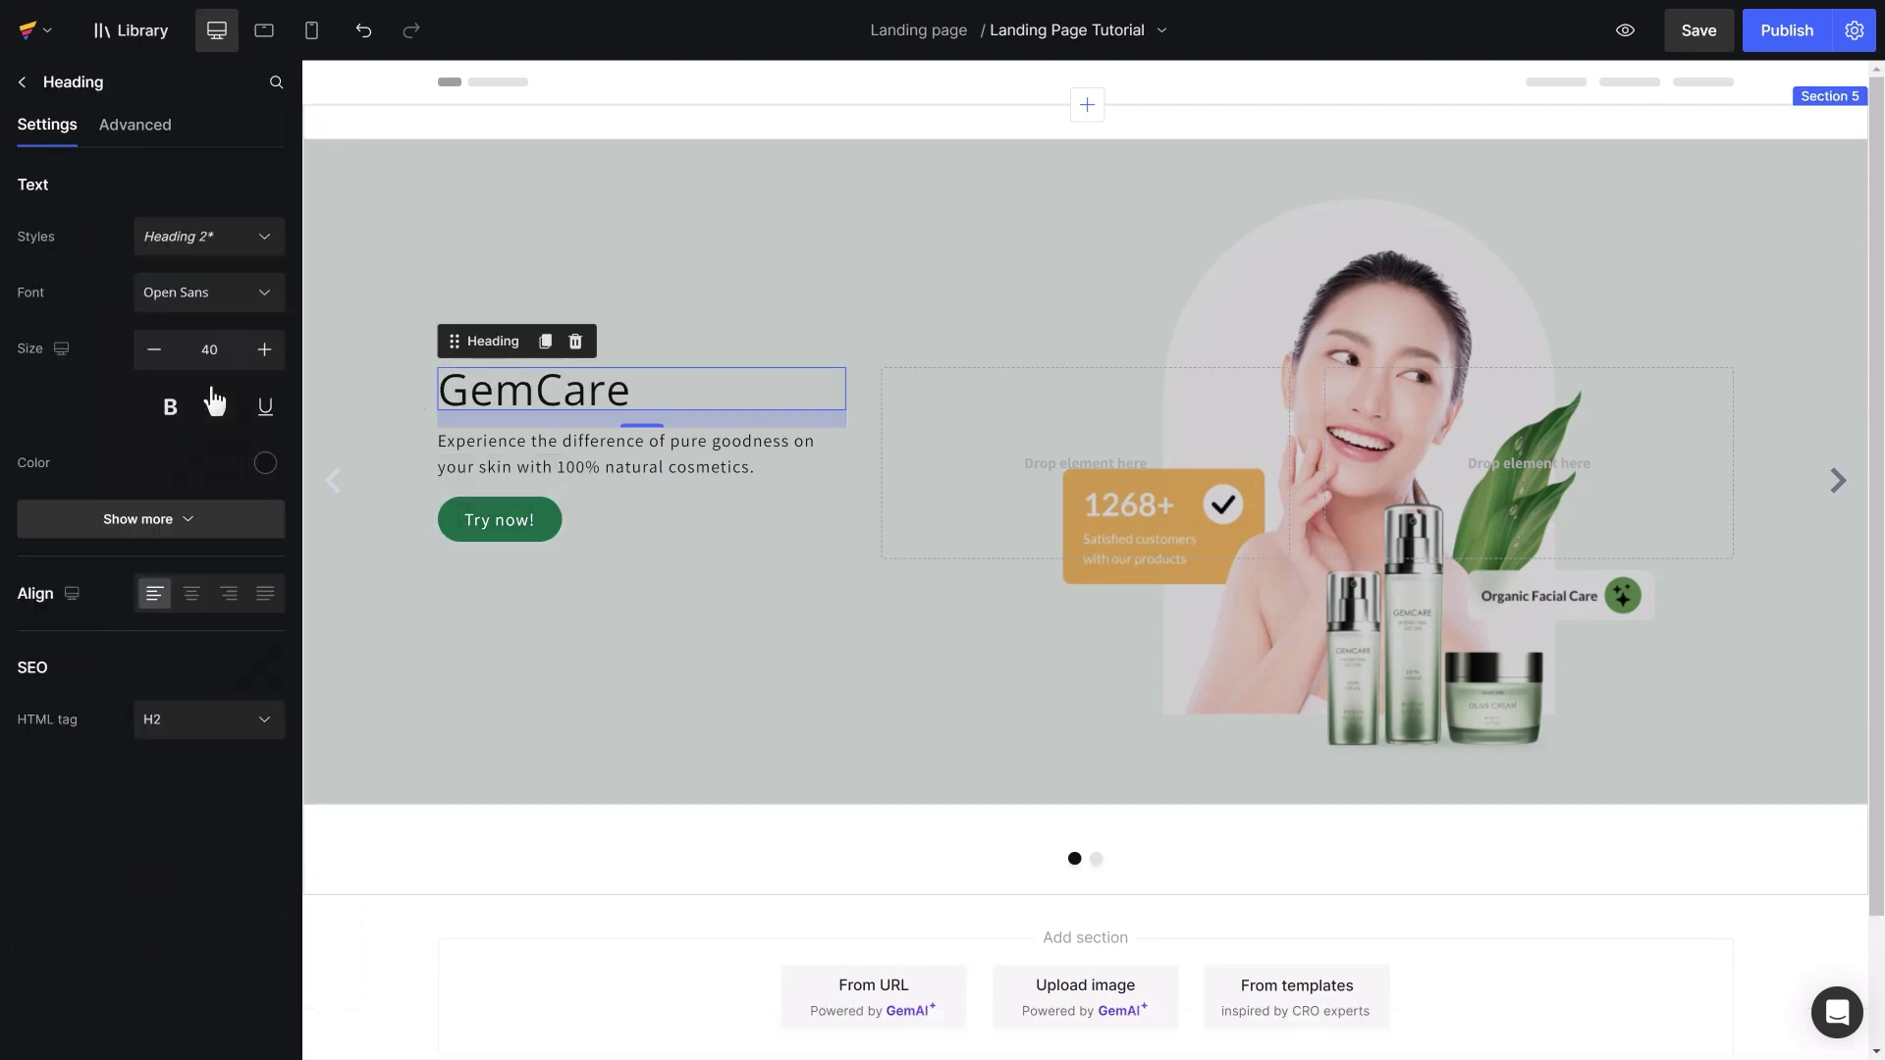
pyautogui.click(170, 407)
pyautogui.click(495, 451)
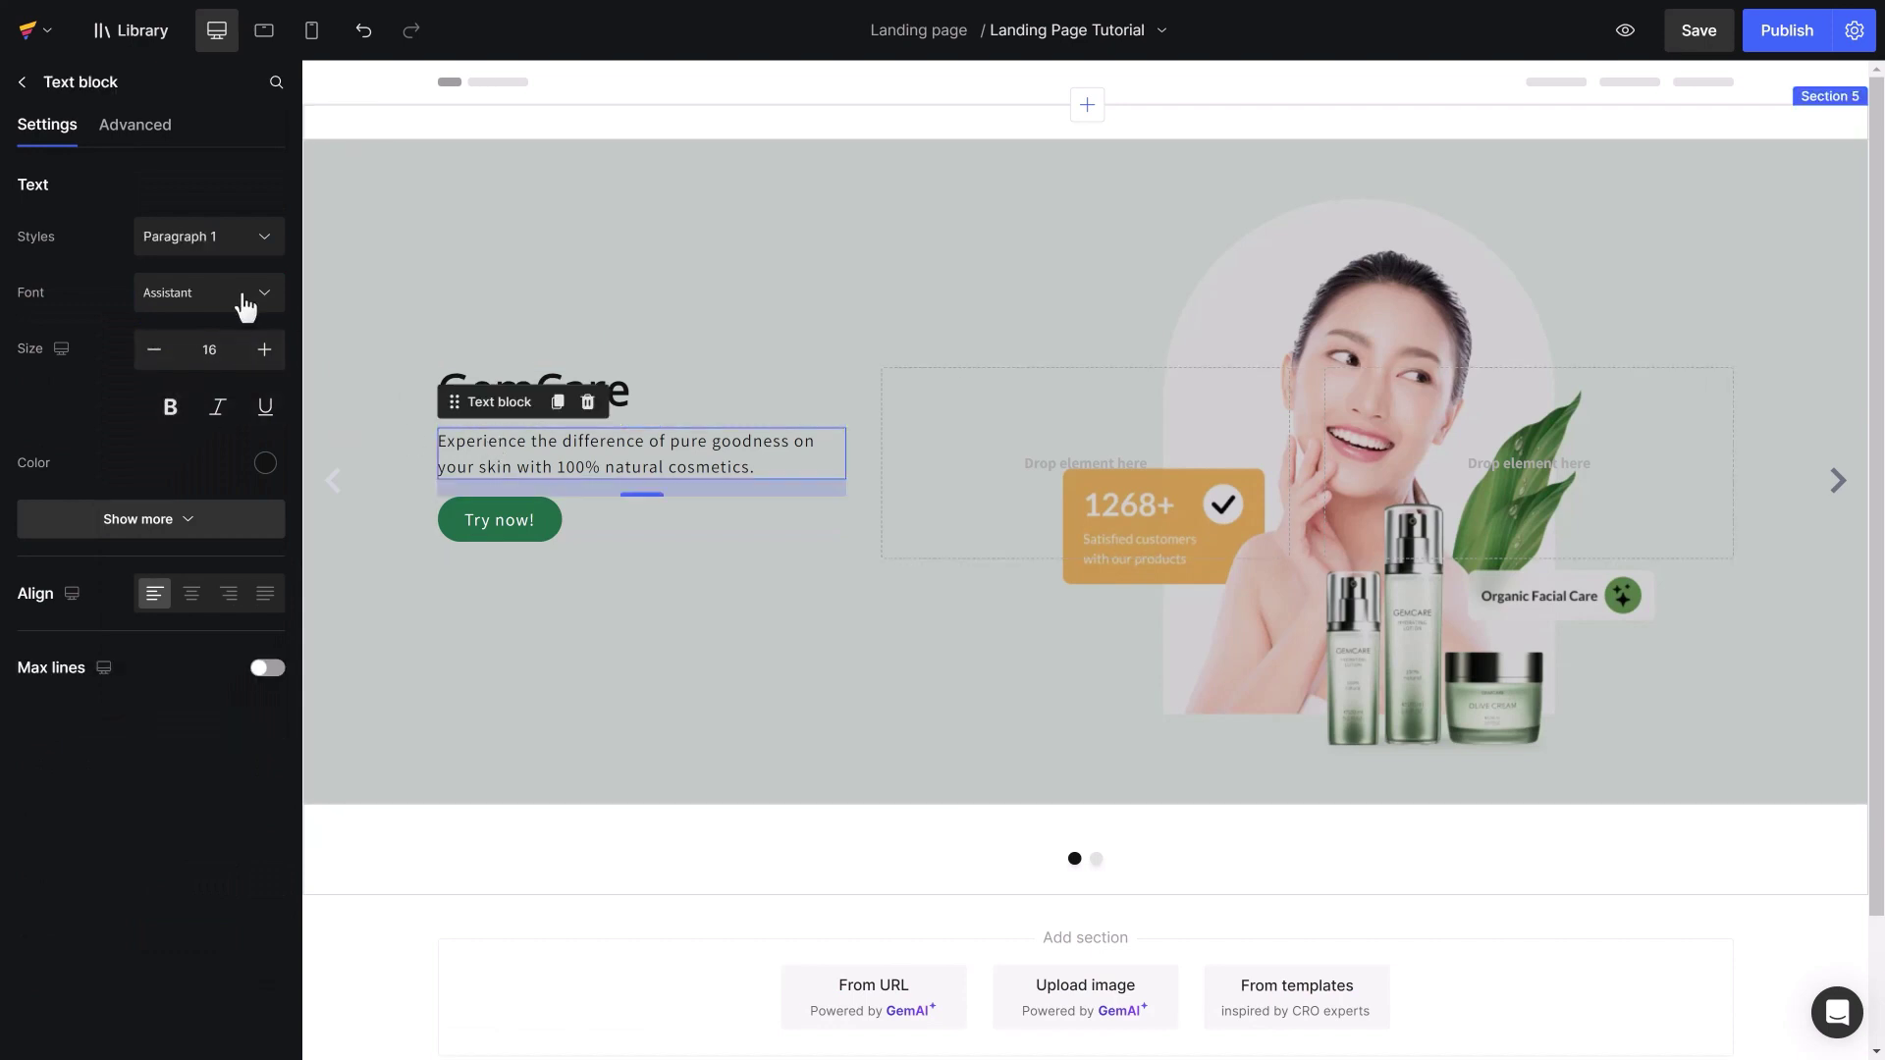
pyautogui.click(240, 296)
pyautogui.write('open')
pyautogui.click(174, 392)
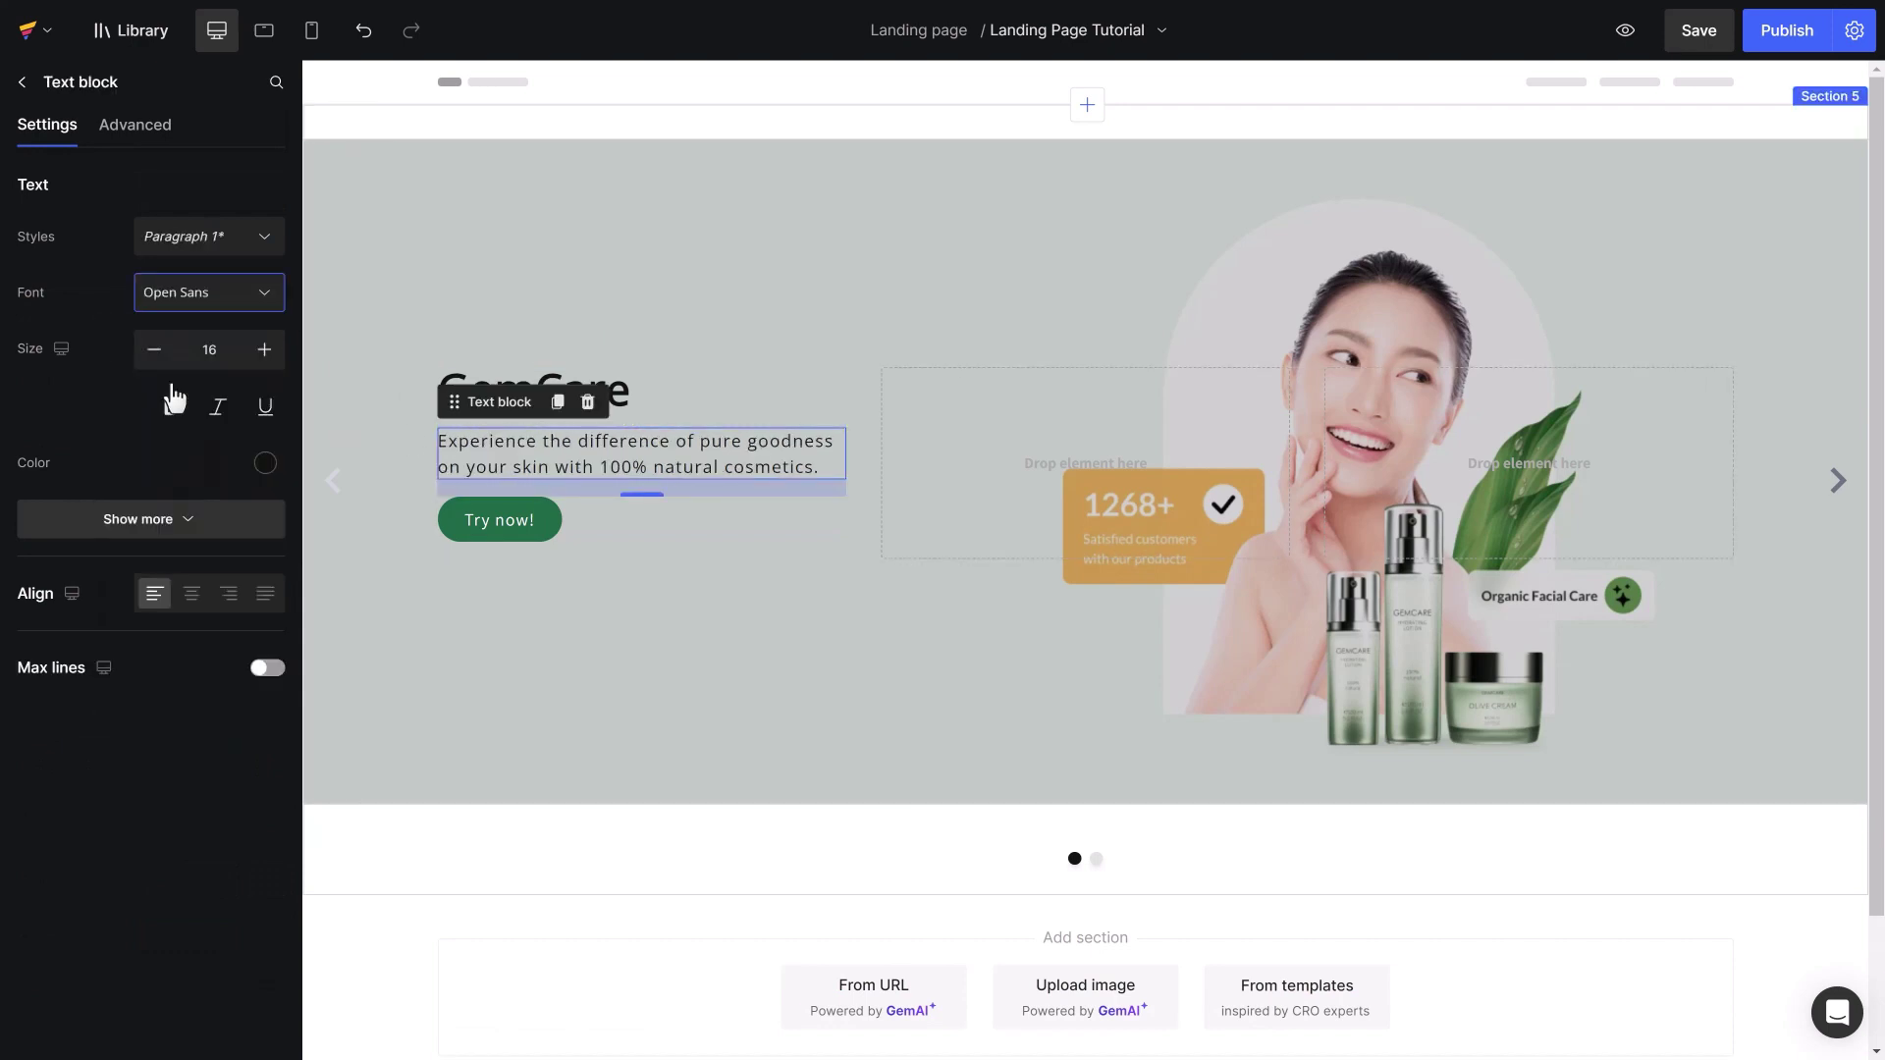
# Set the Try now! button font to Lato and advance to the second slide
pyautogui.click(492, 528)
pyautogui.click(209, 356)
pyautogui.write('lato')
pyautogui.click(174, 450)
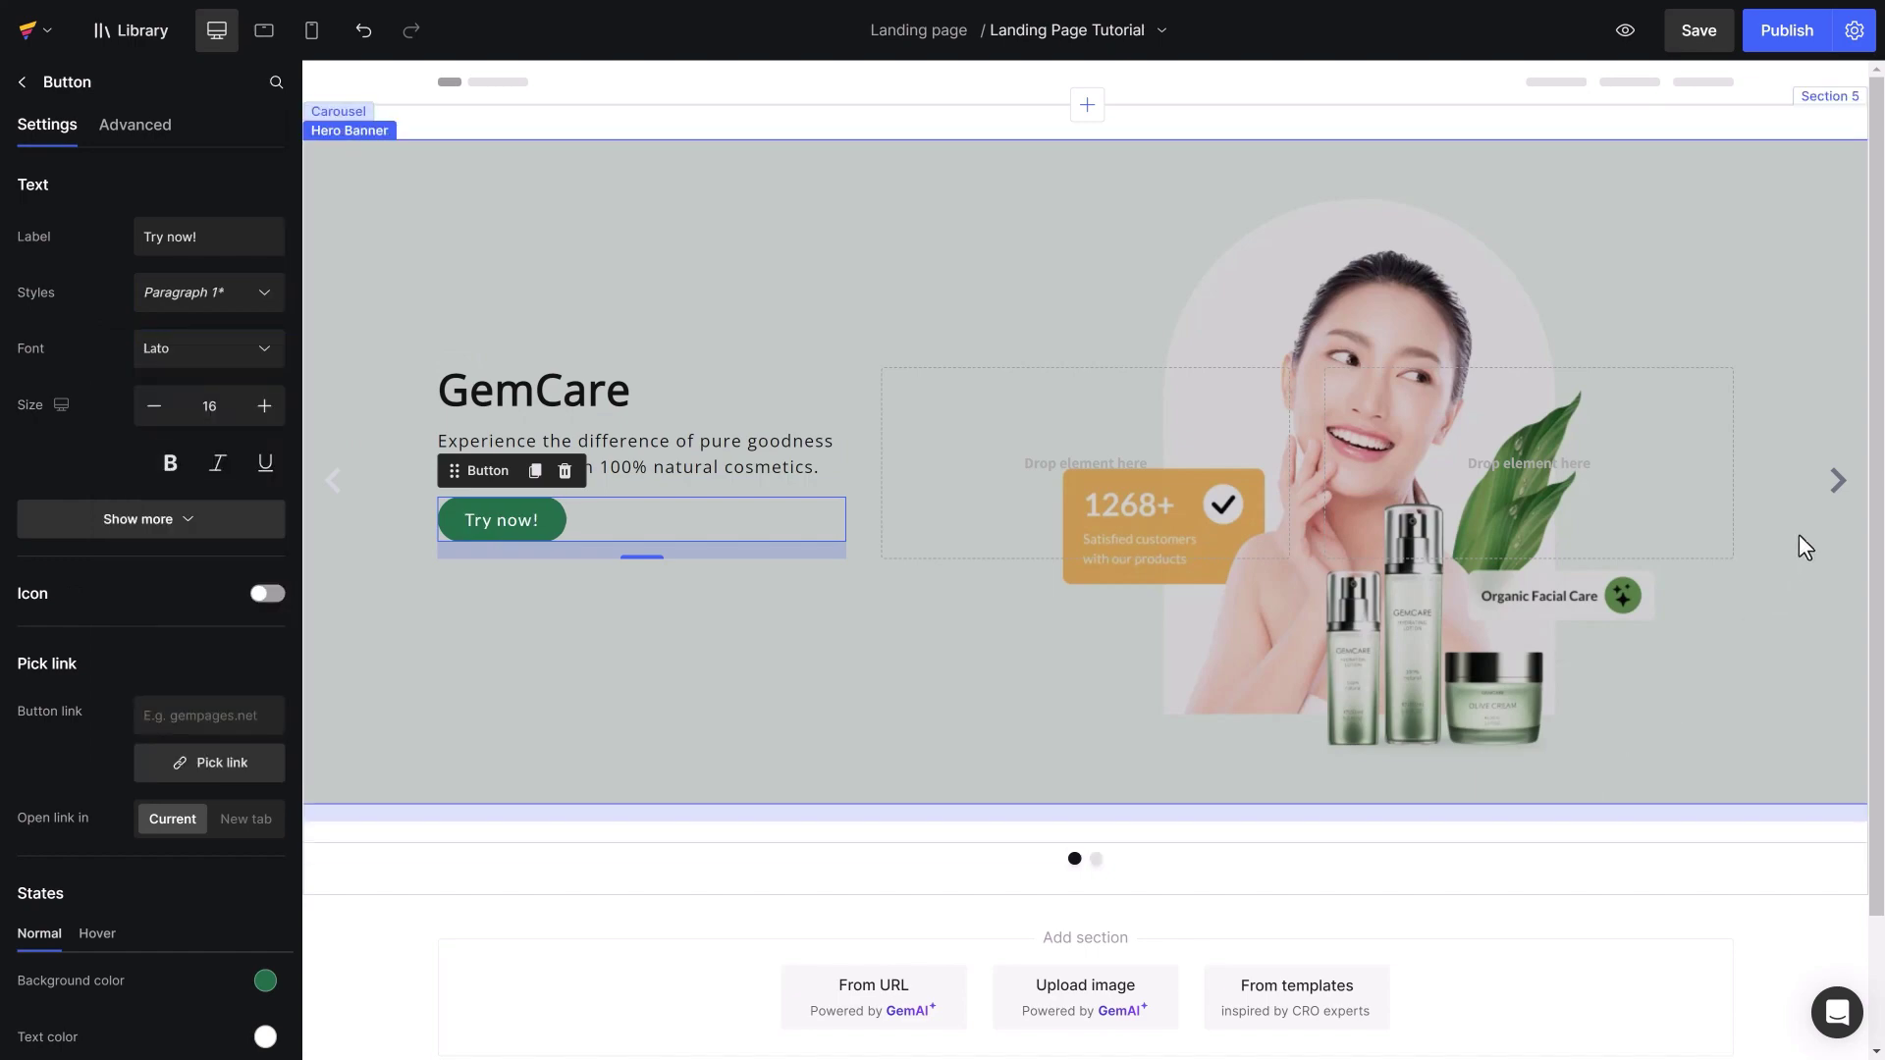
pyautogui.click(1835, 506)
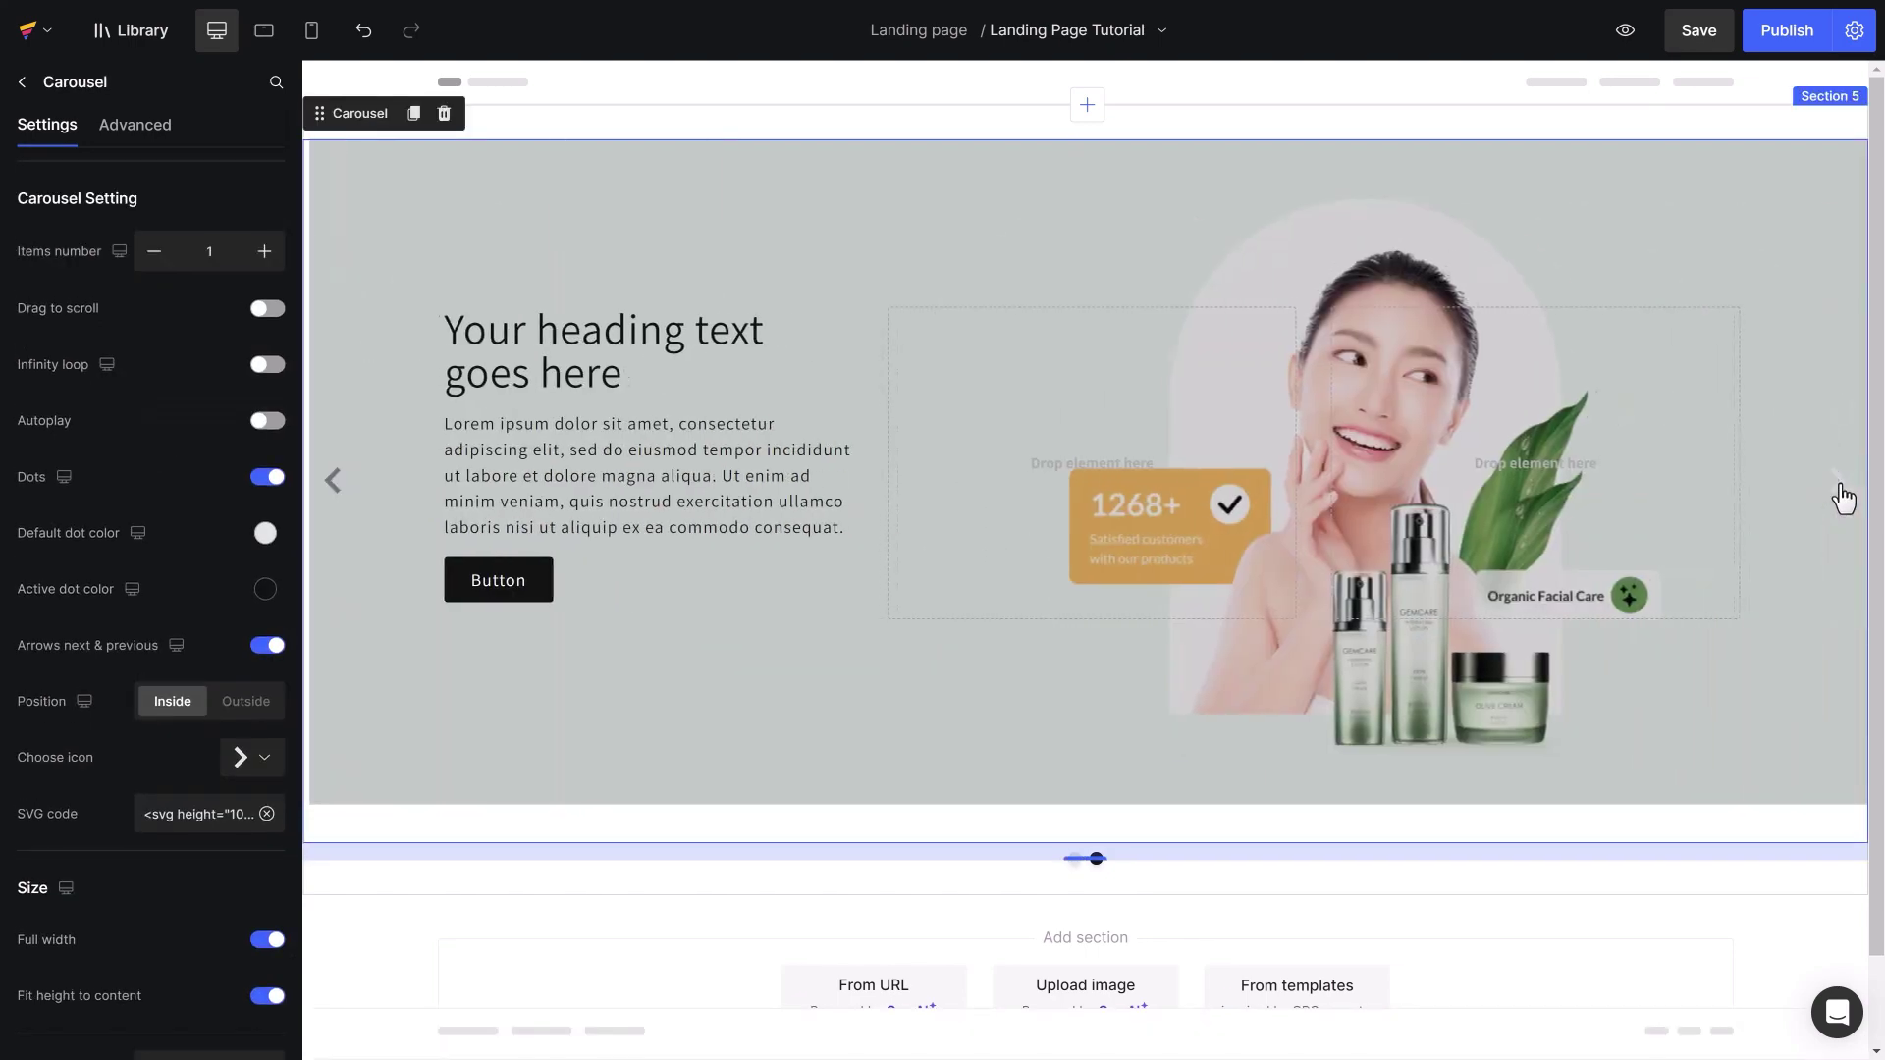
# Give slide 2's banner the Photo2 background and move heading, text and button right
pyautogui.click(1031, 667)
pyautogui.click(147, 582)
pyautogui.doubleClick(316, 195)
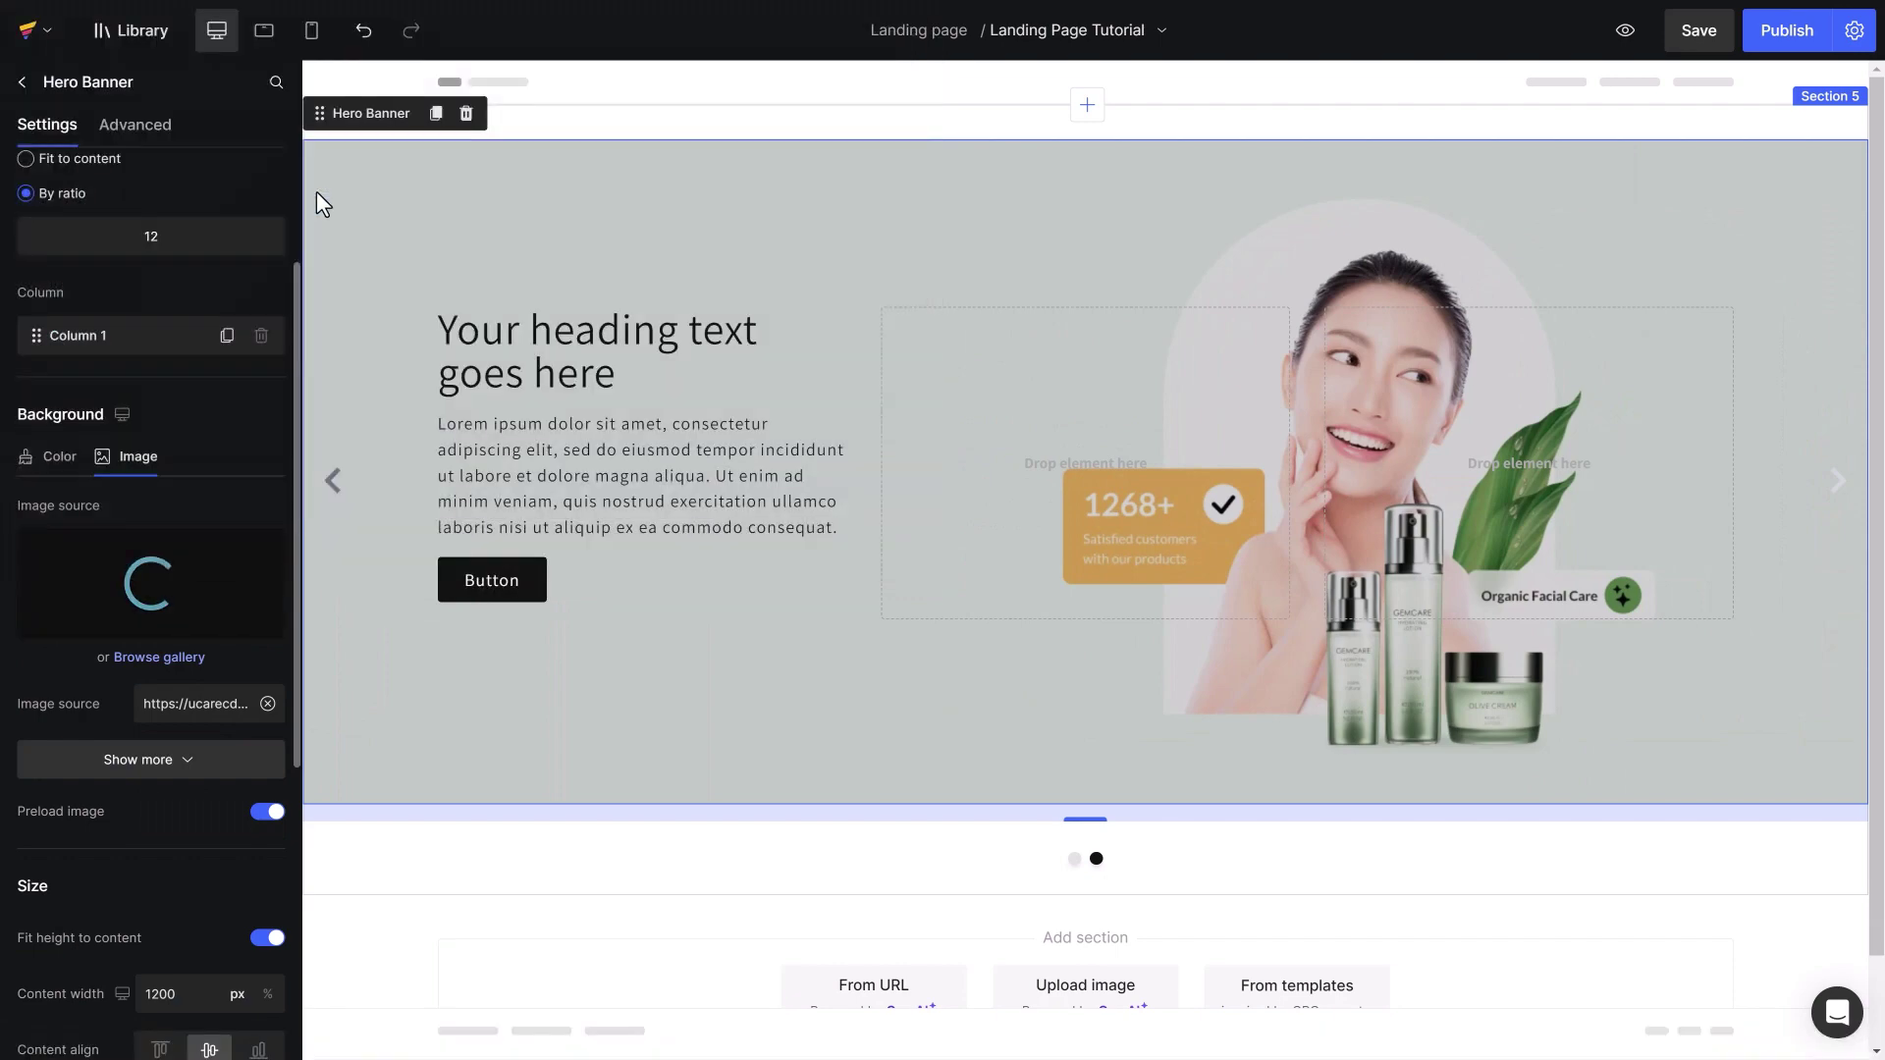
pyautogui.moveTo(475, 316); pyautogui.dragTo(1345, 373)
pyautogui.moveTo(511, 413); pyautogui.dragTo(1388, 461)
pyautogui.moveTo(484, 510); pyautogui.dragTo(1345, 575)
# Change the heading to 'Gemcare Hydrating Lotion' and paste the lotion tagline as description
pyautogui.click(1381, 356)
pyautogui.doubleClick(1382, 355)
pyautogui.hotkey('ctrl', 'a')
pyautogui.write('Gemcare Hydrating Lotion')
pyautogui.click(1480, 497)
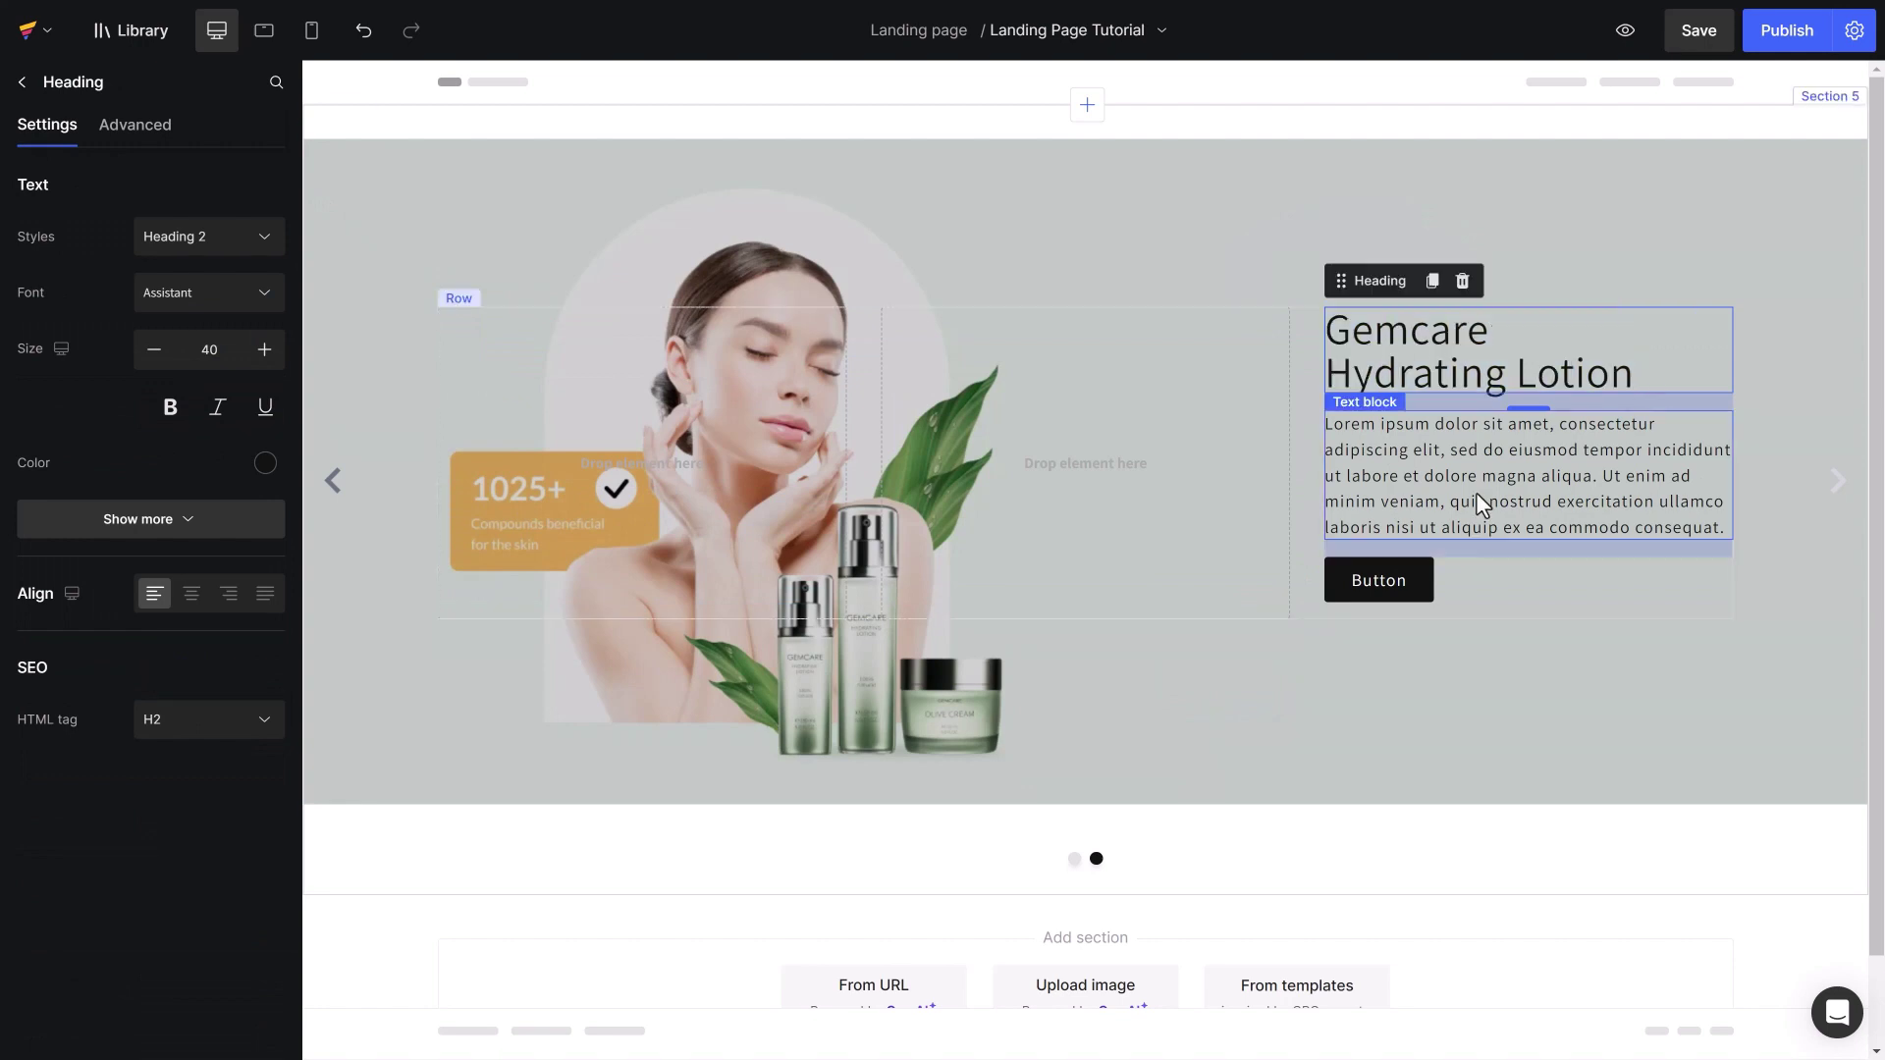
pyautogui.doubleClick(1480, 498)
pyautogui.hotkey('ctrl', 'a')
pyautogui.write('Hydrating. Brightening. Anti-aging. All-in-one ritual for your glowy skin.')
# Relabel the button 'Get discounts!' and give it the saved green background
pyautogui.click(1379, 541)
pyautogui.click(206, 238)
pyautogui.hotkey('ctrl', 'a')
pyautogui.write('Get discounts!')
pyautogui.click(265, 980)
pyautogui.click(51, 913)
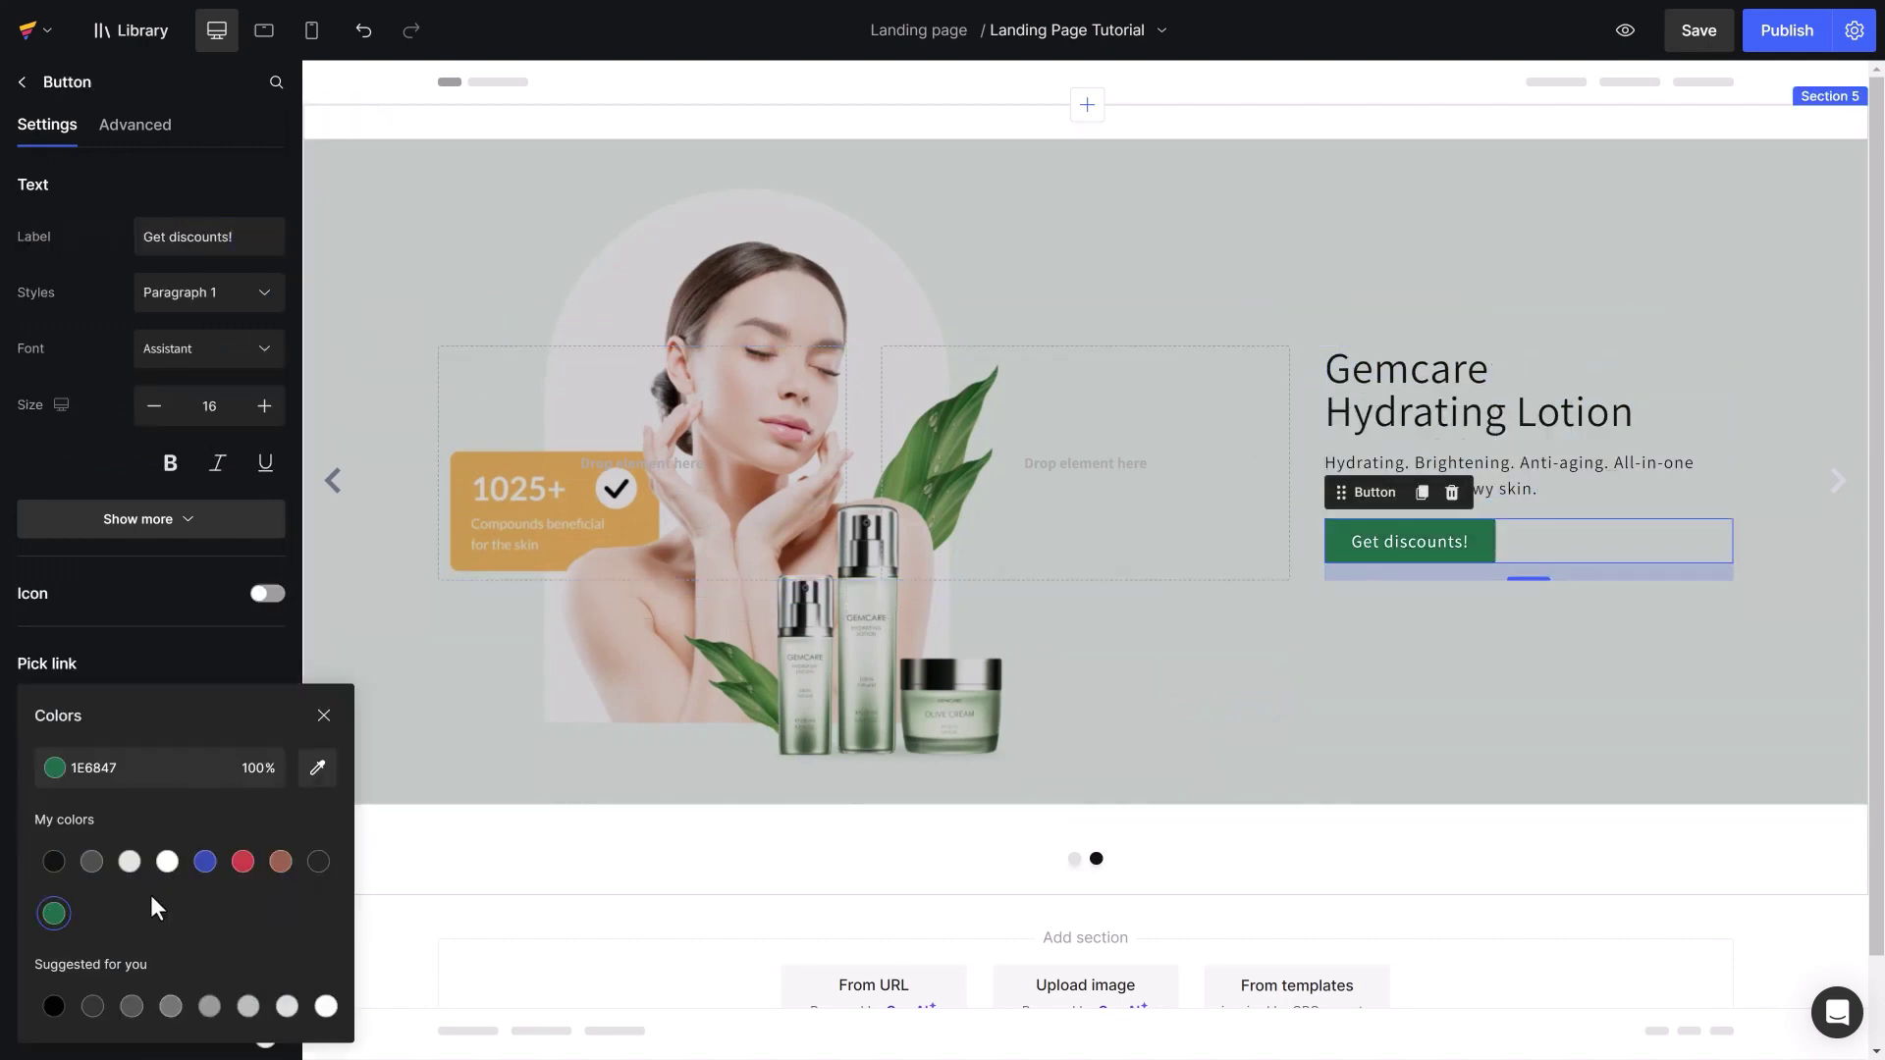
pyautogui.click(257, 981)
pyautogui.scroll(-3, 253, 977)
pyautogui.click(386, 273)
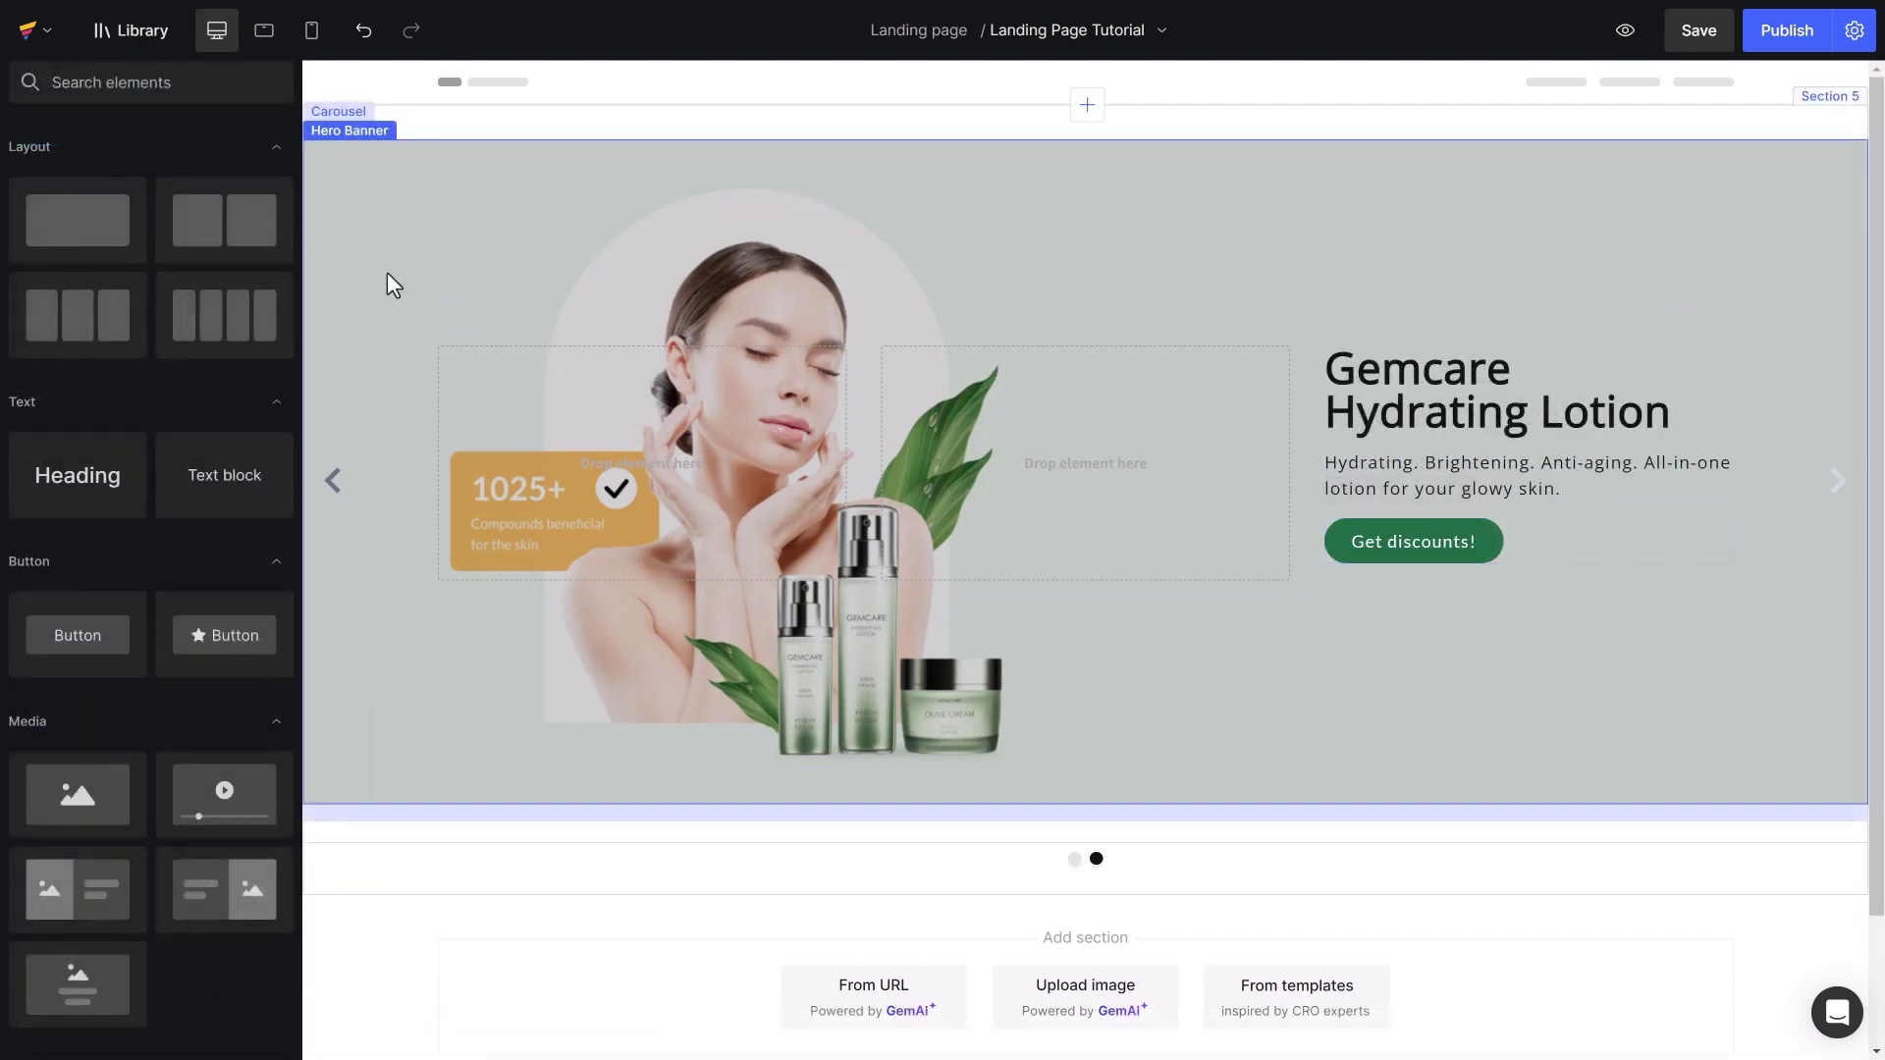
# Turn on Drag to scroll, Infinity loop and Autoplay in the Carousel settings
pyautogui.click(345, 126)
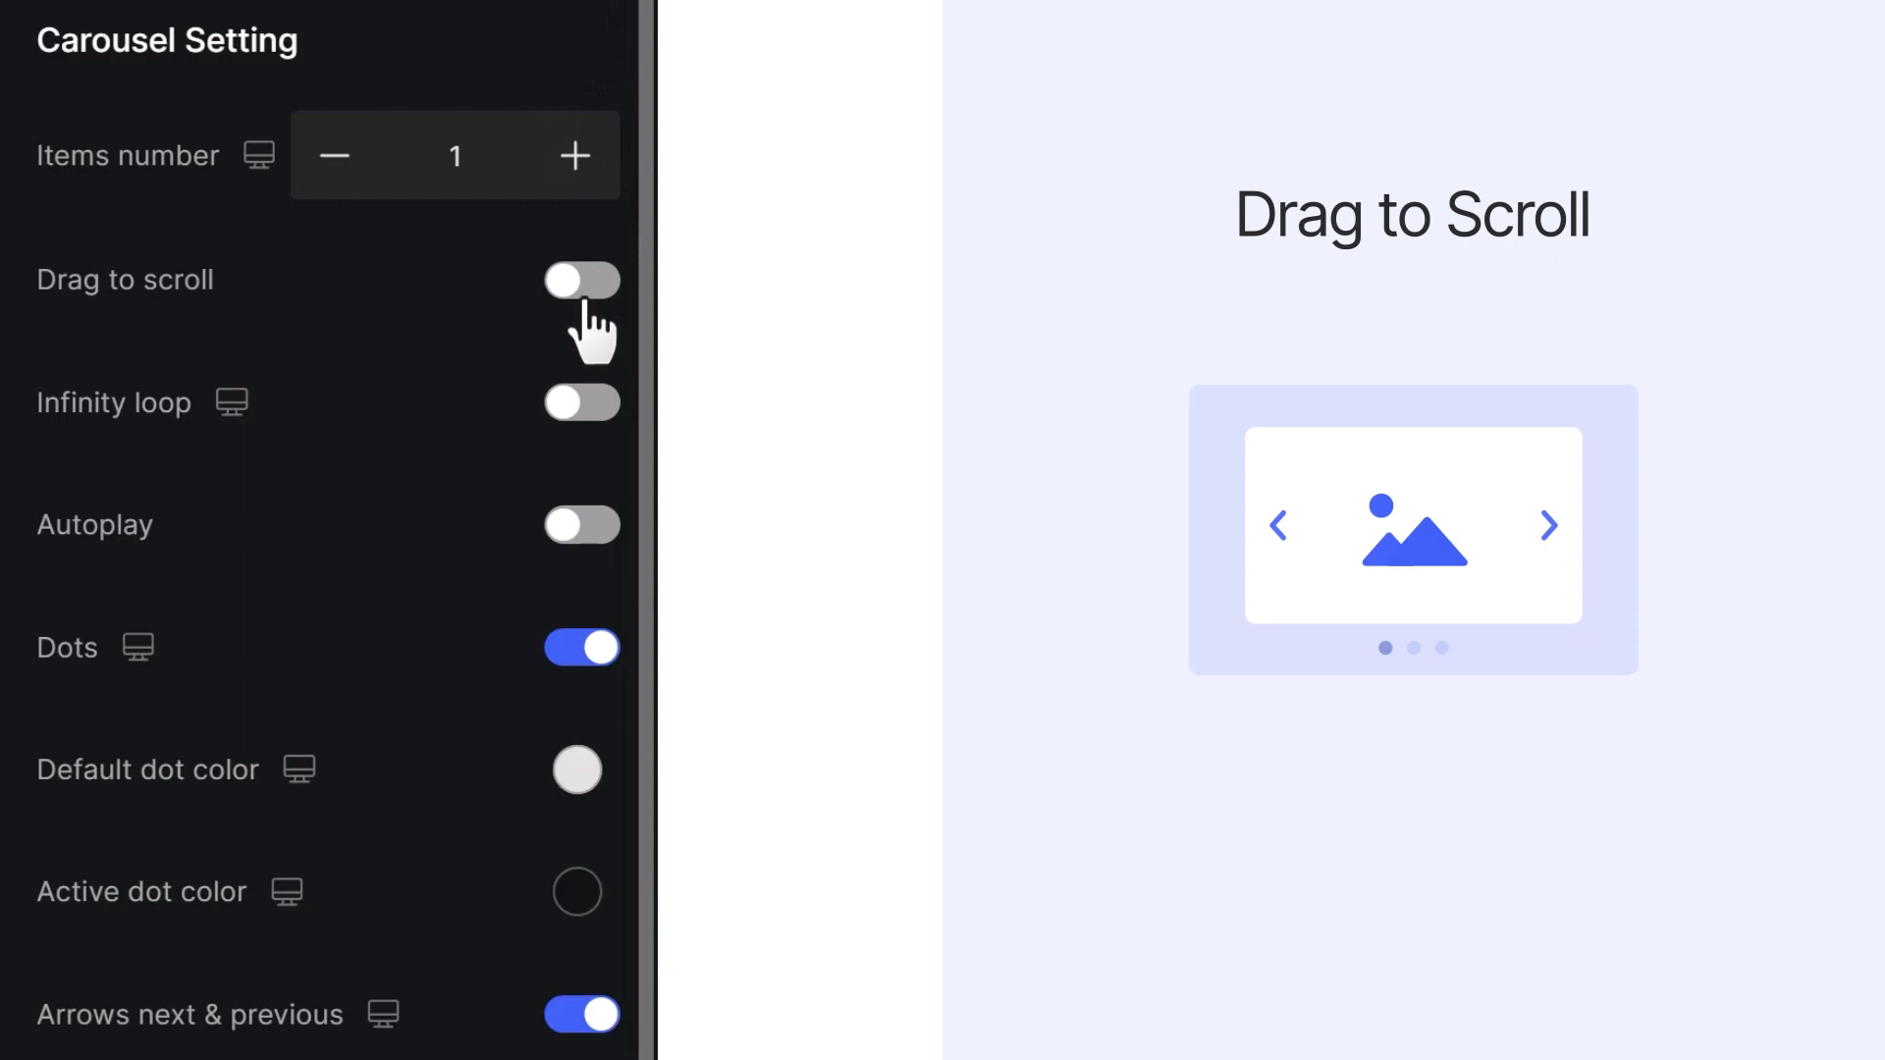
pyautogui.click(586, 299)
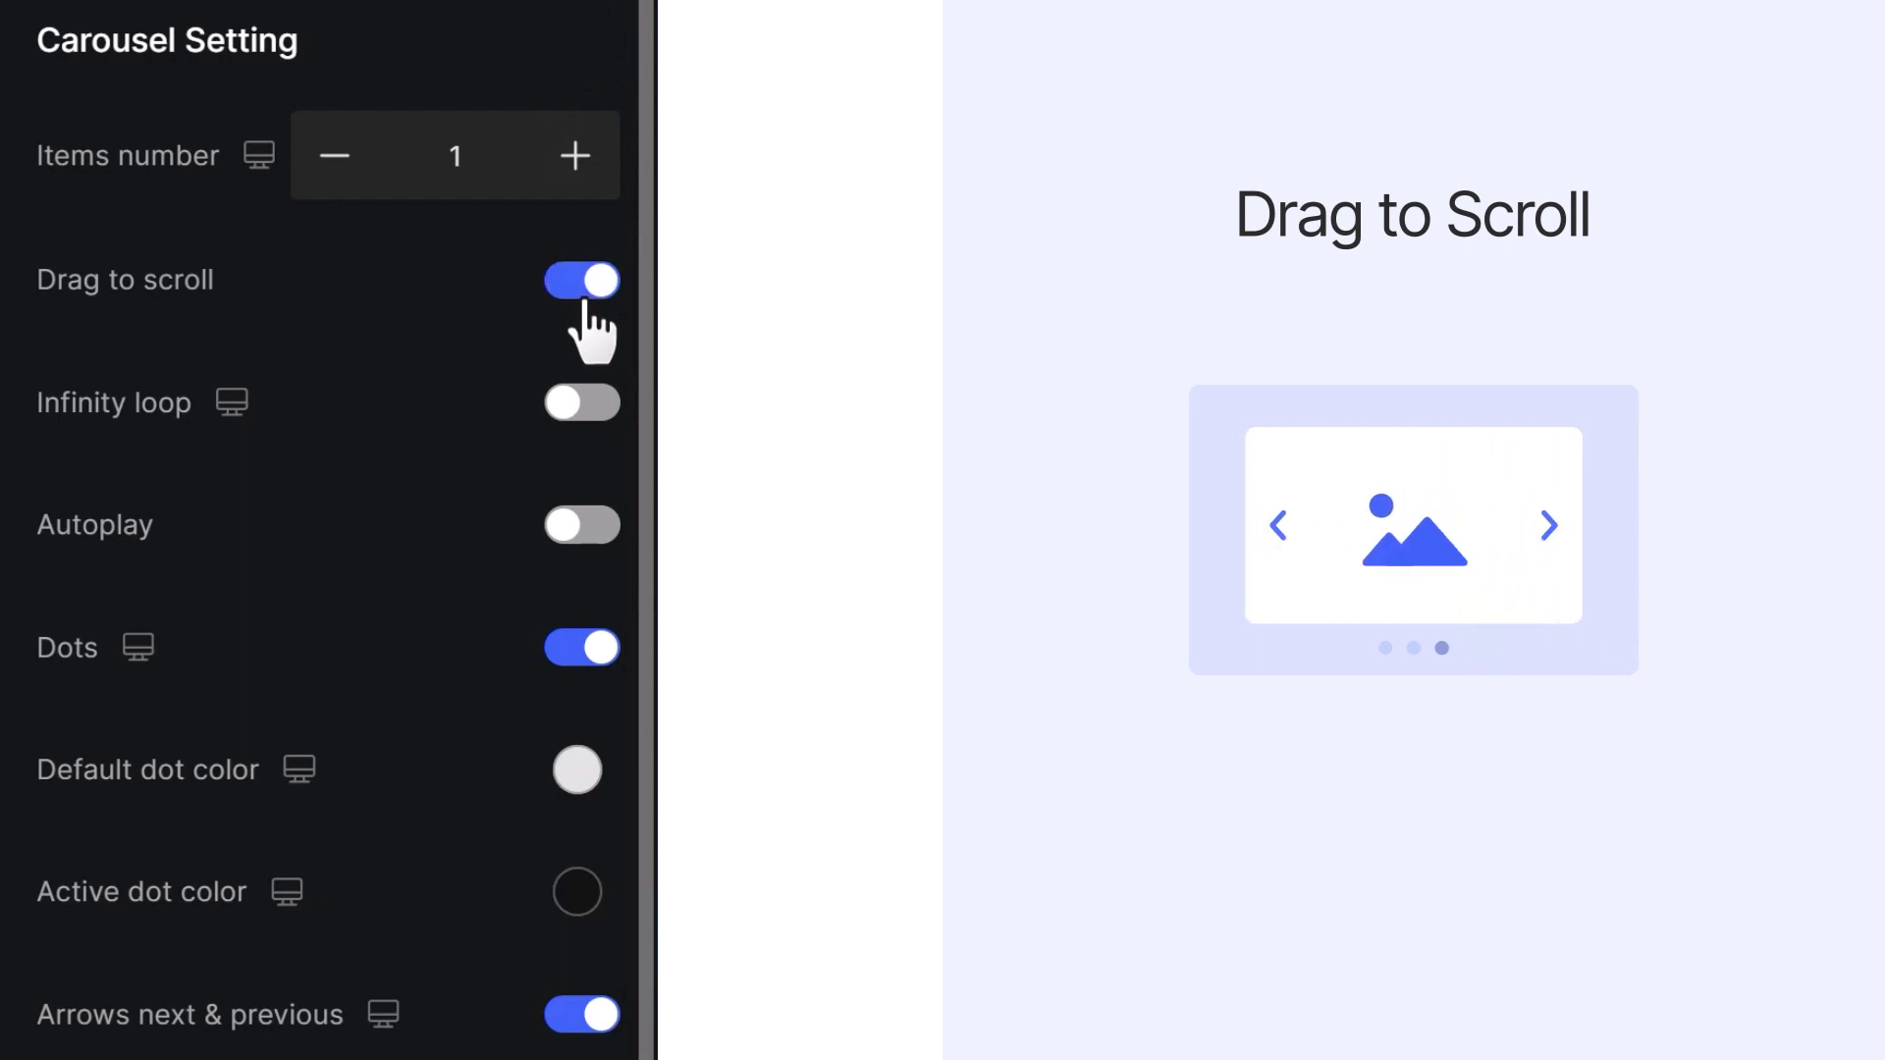
pyautogui.click(579, 403)
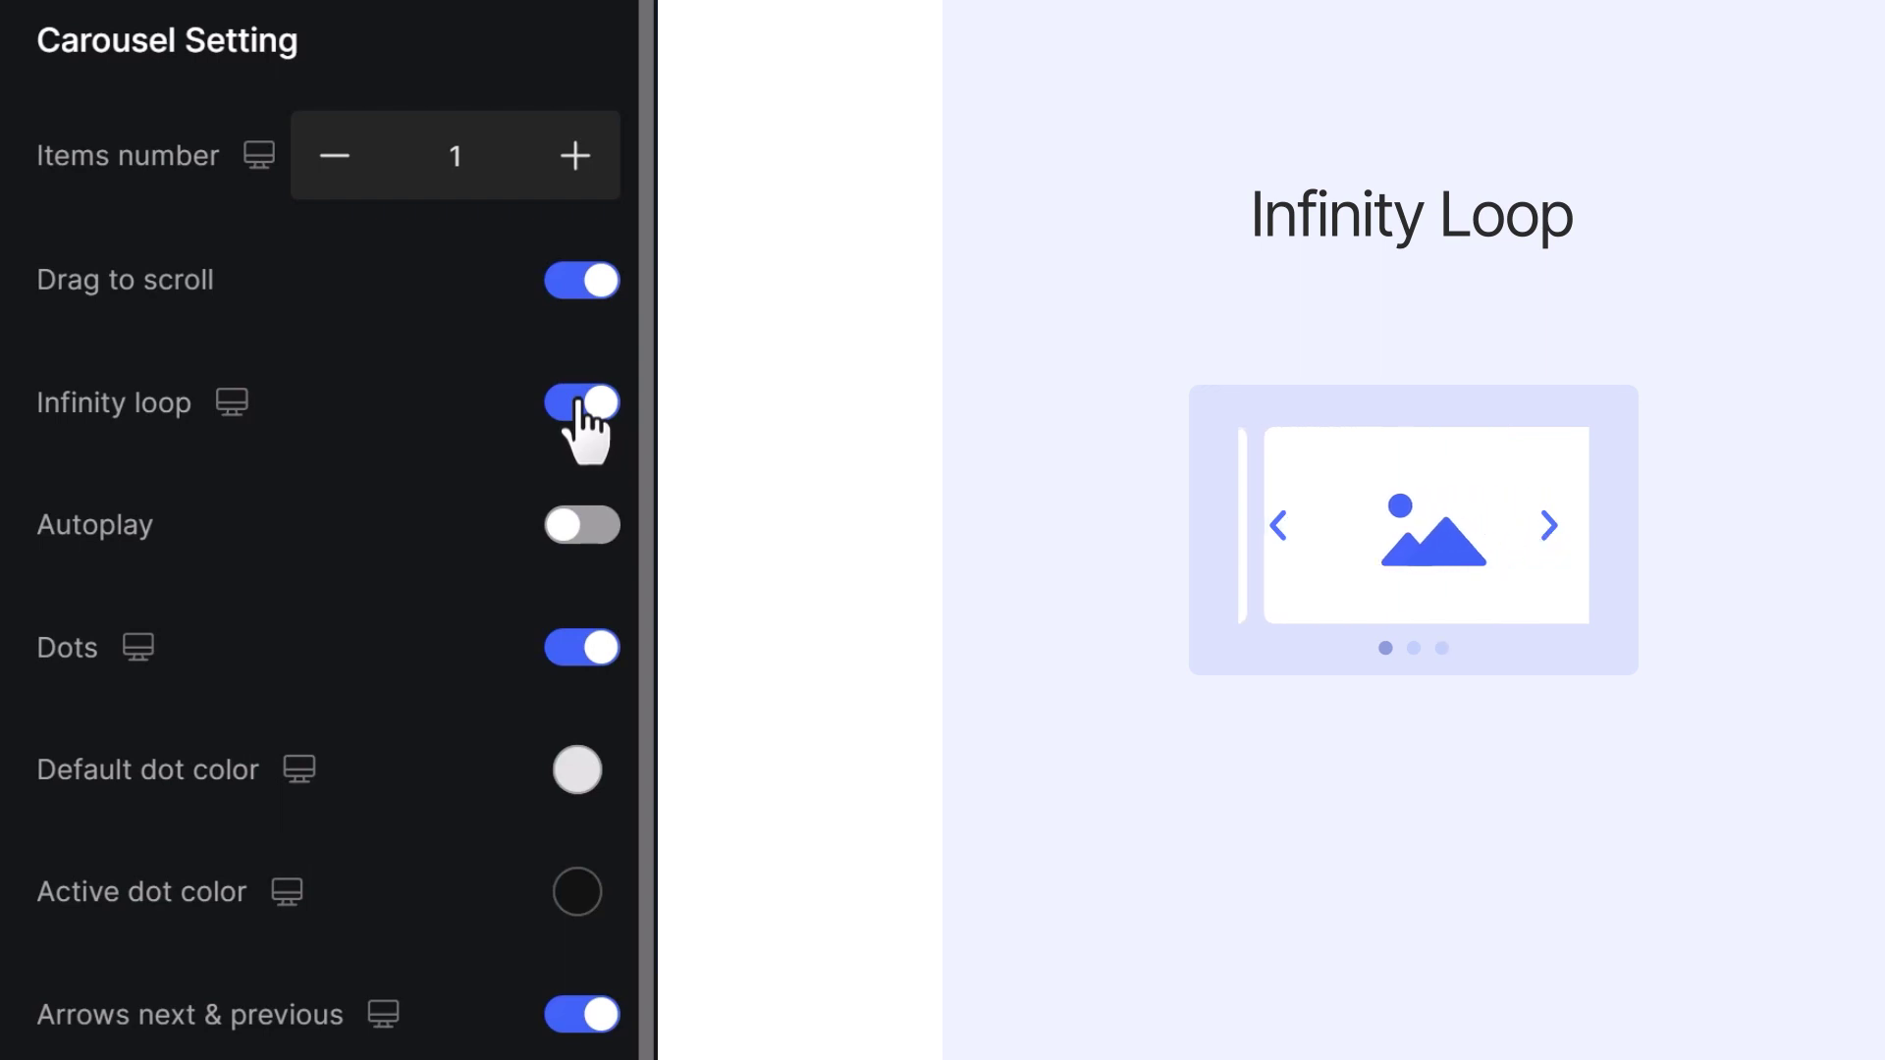
pyautogui.click(595, 527)
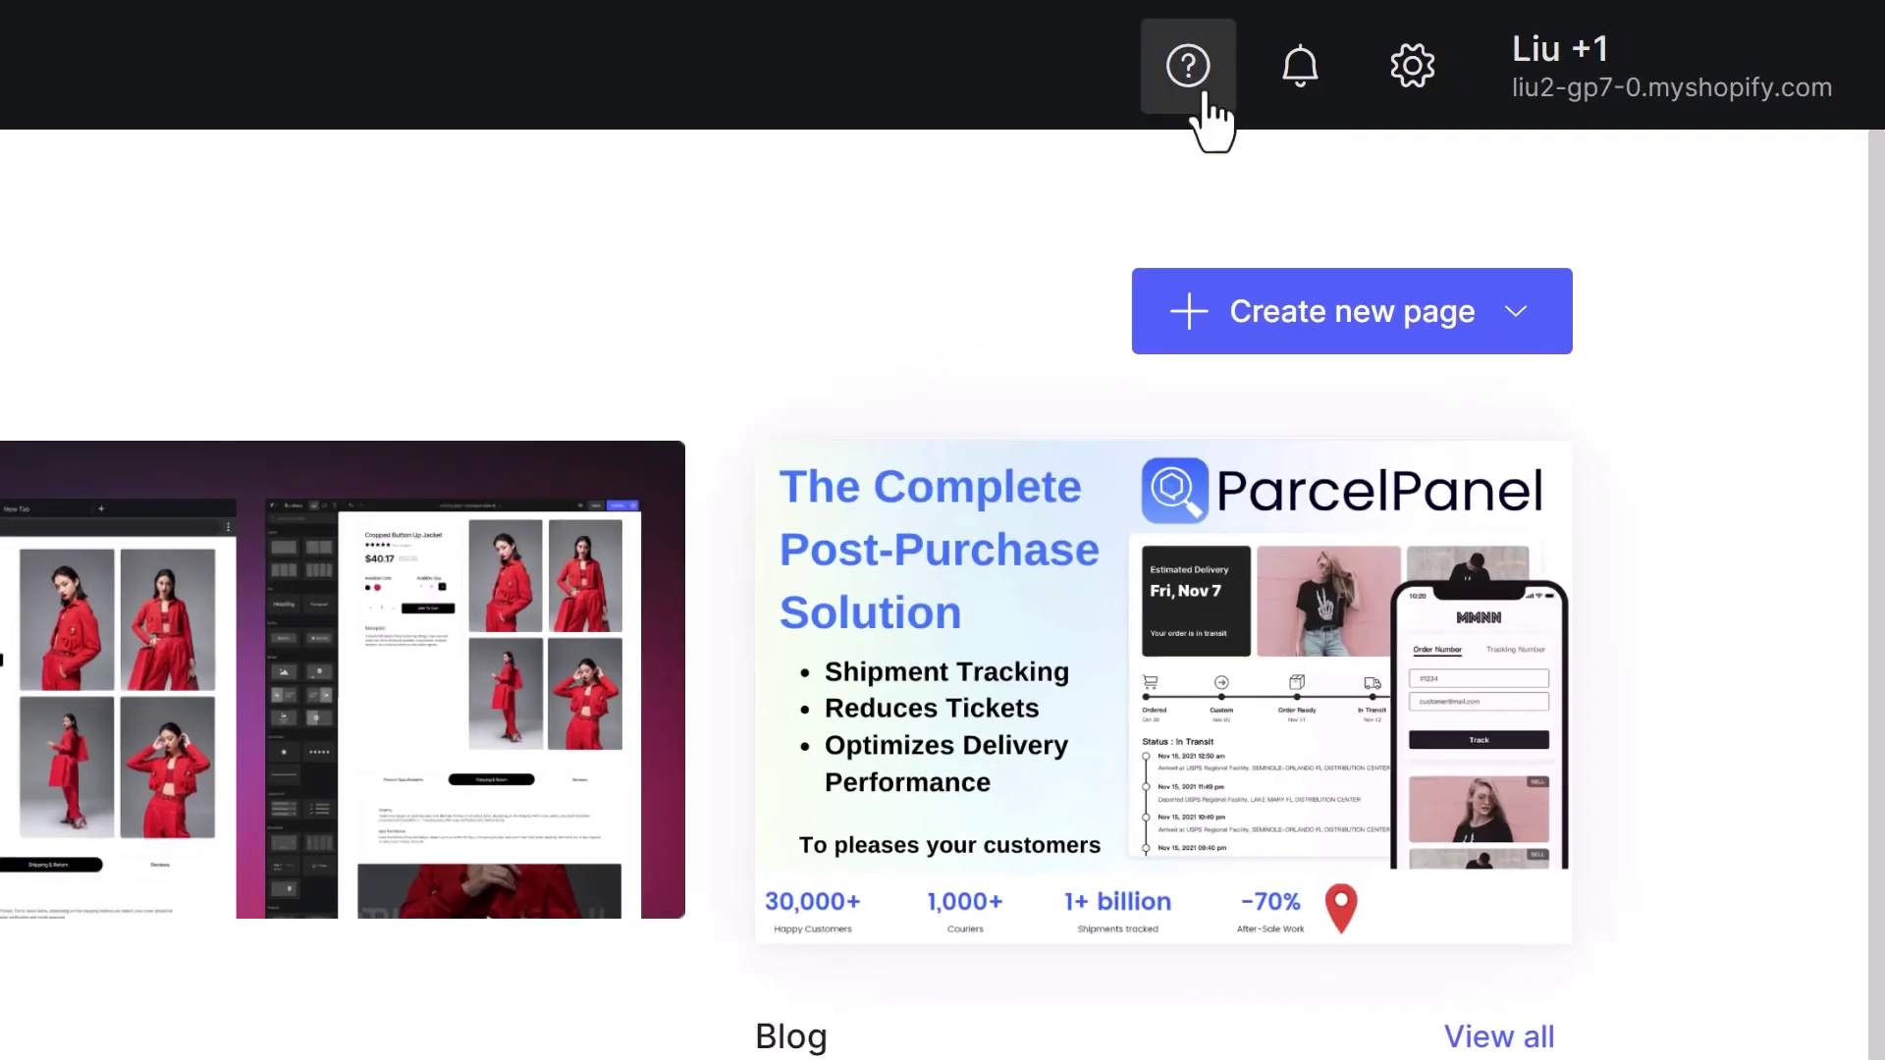
# Open the Help Center's Version 7.0 Elements article list
pyautogui.click(1538, 36)
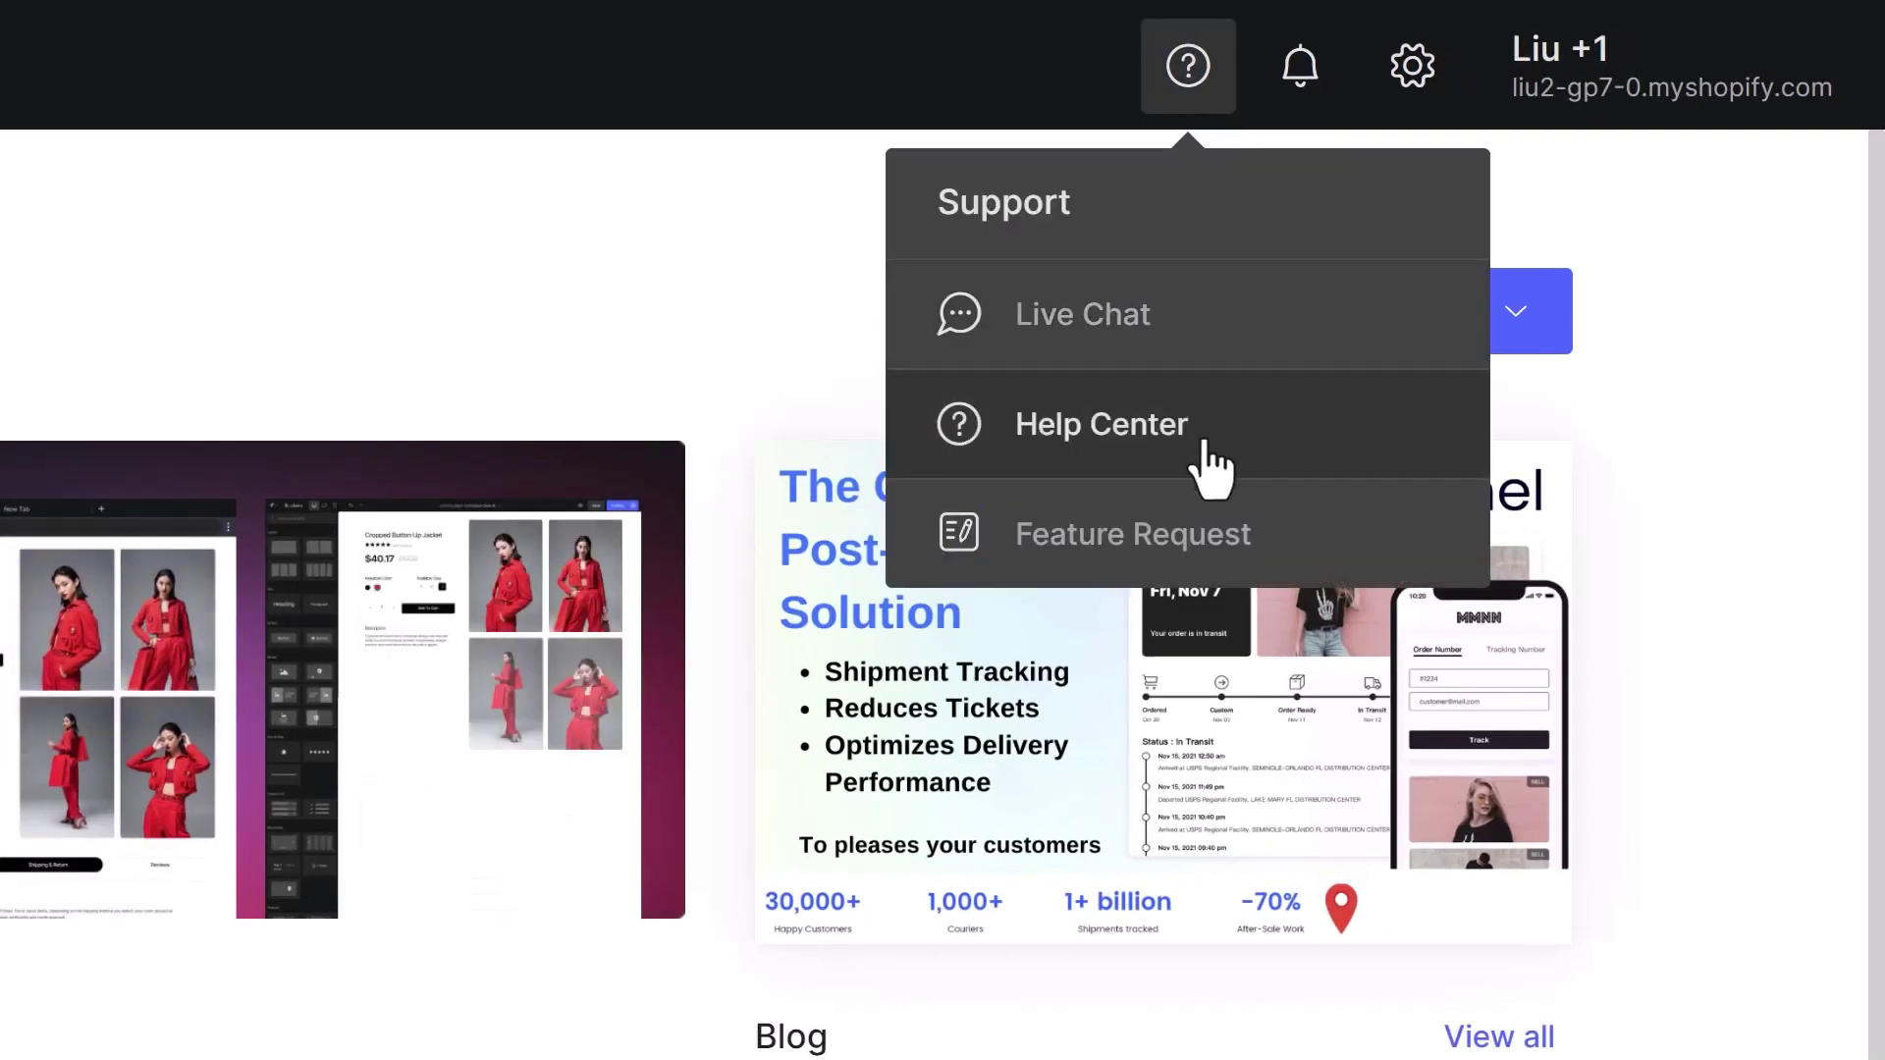
pyautogui.click(1206, 447)
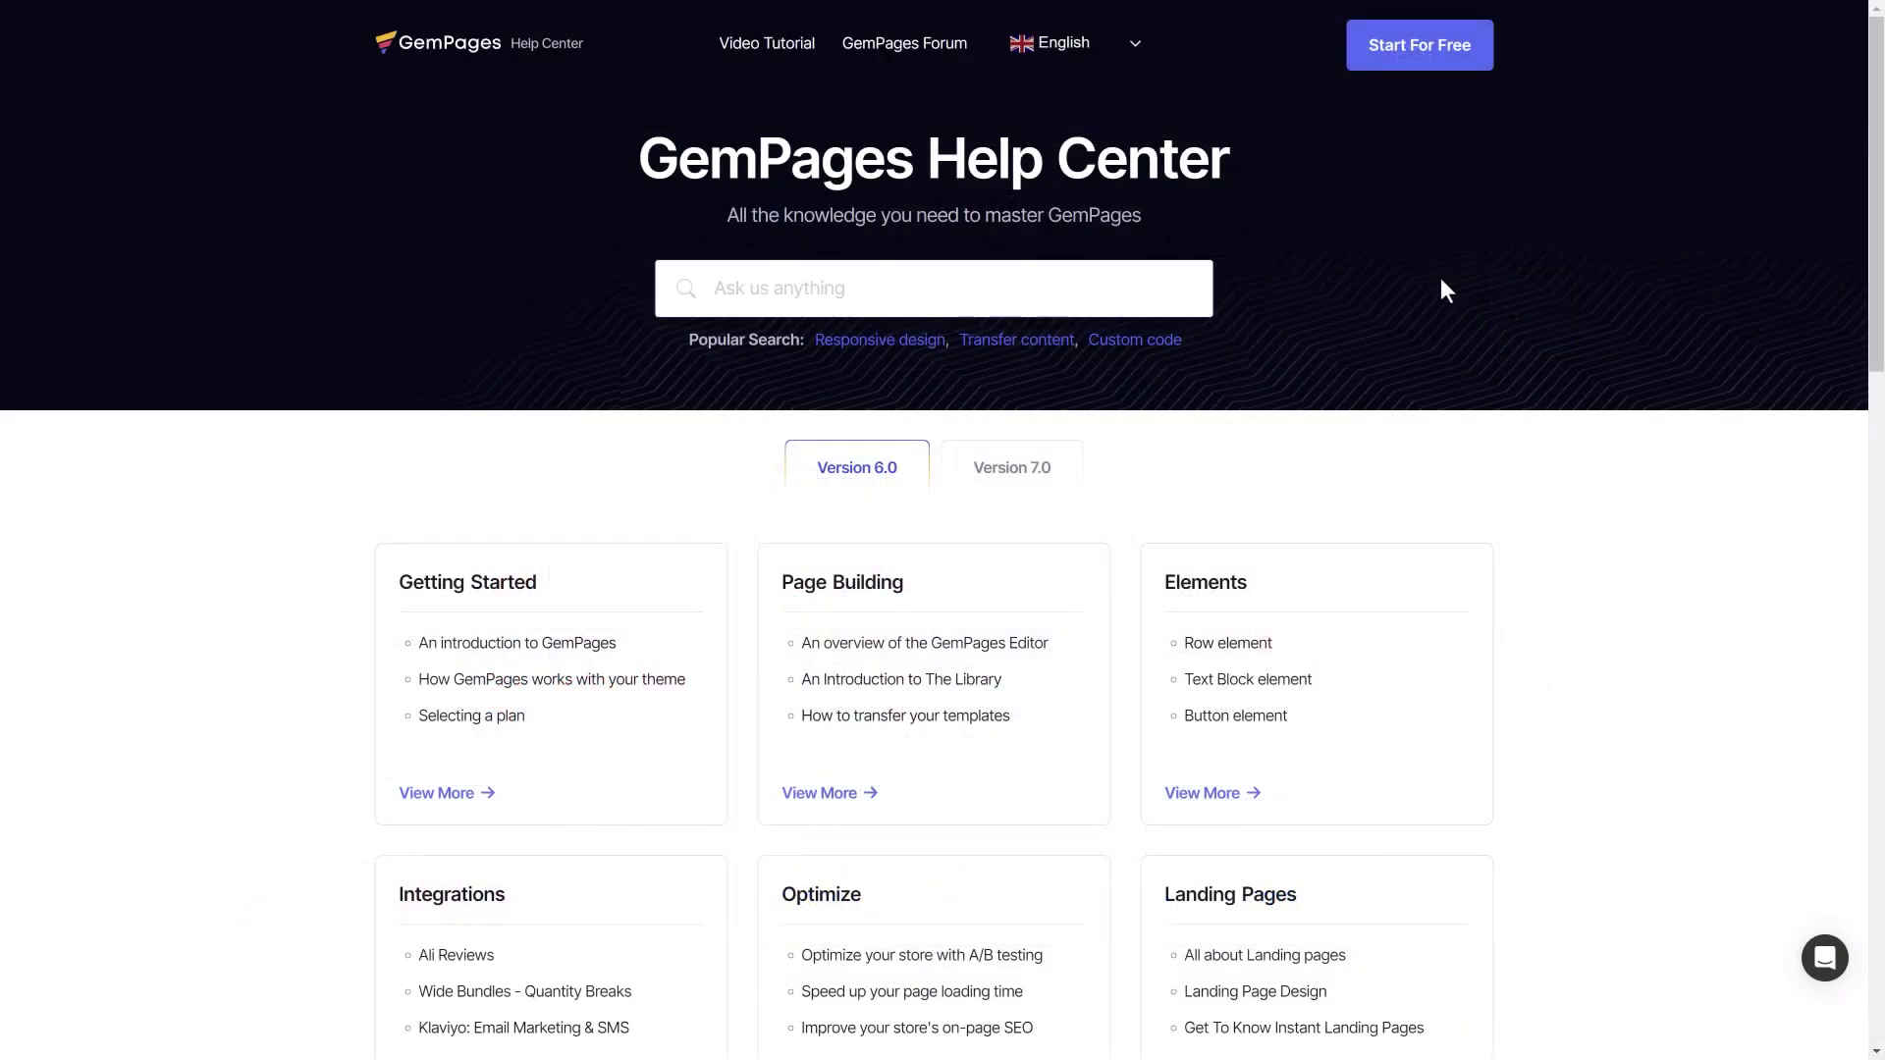
pyautogui.click(994, 478)
pyautogui.click(1239, 820)
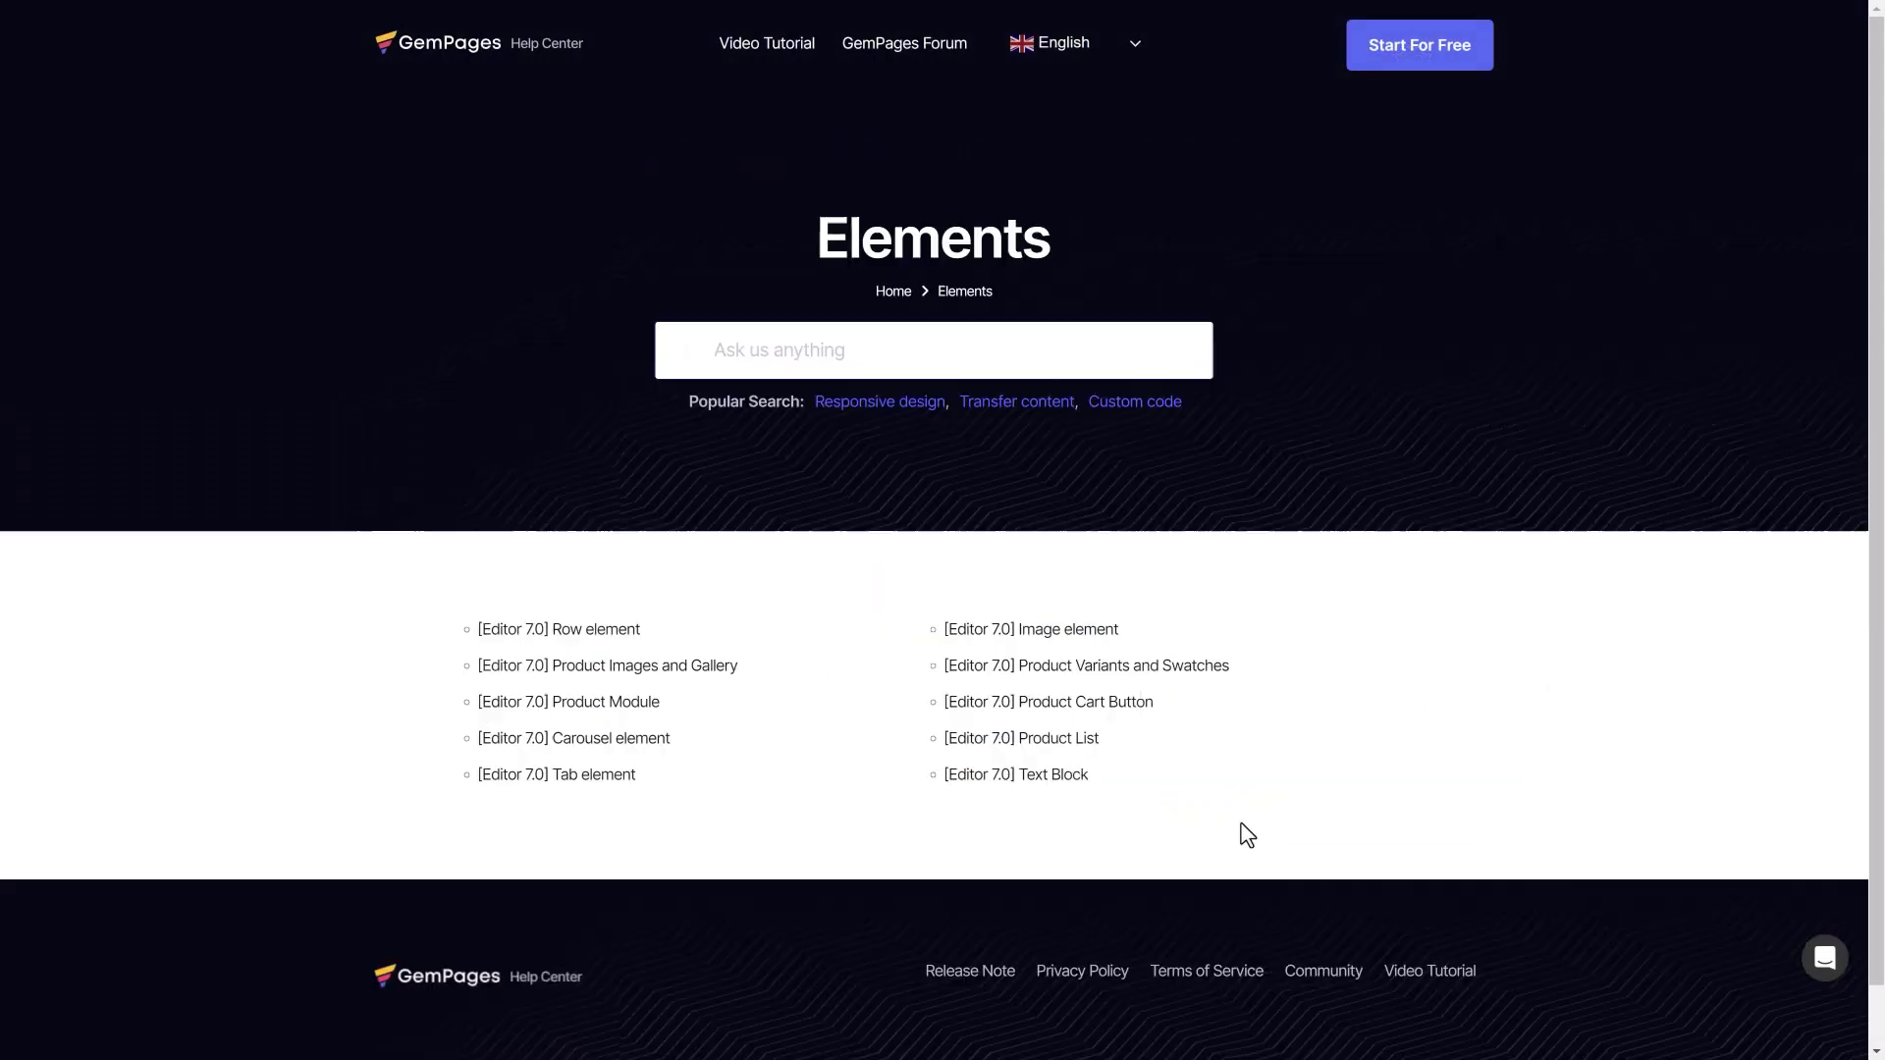